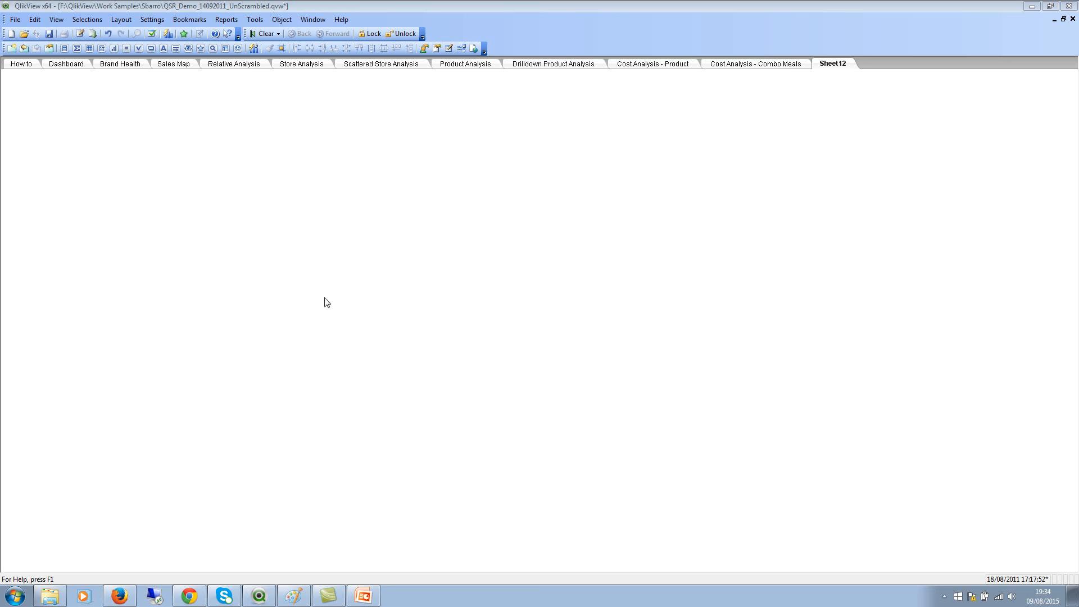
# Step: Add a search object to the blank sheet and set it to search in all fields
pyautogui.rightClick(271, 162)
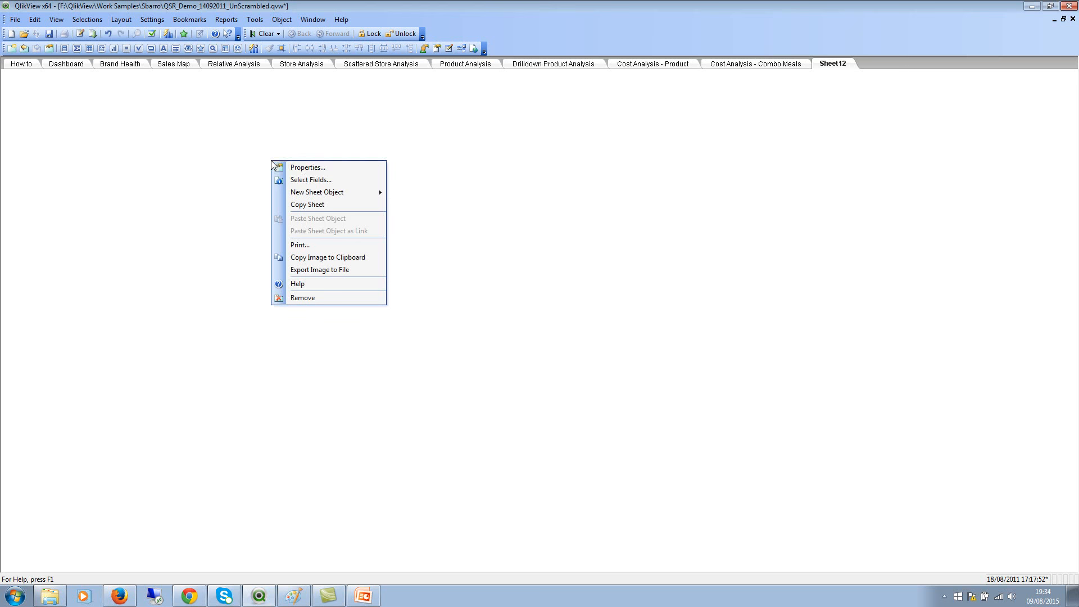
pyautogui.moveTo(322, 192)
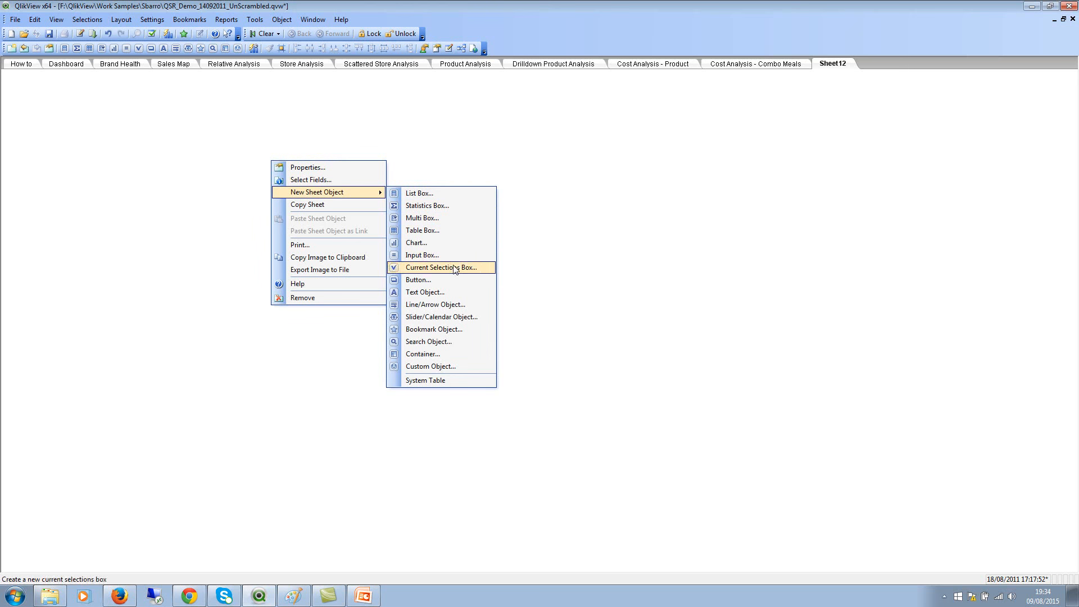
pyautogui.click(447, 343)
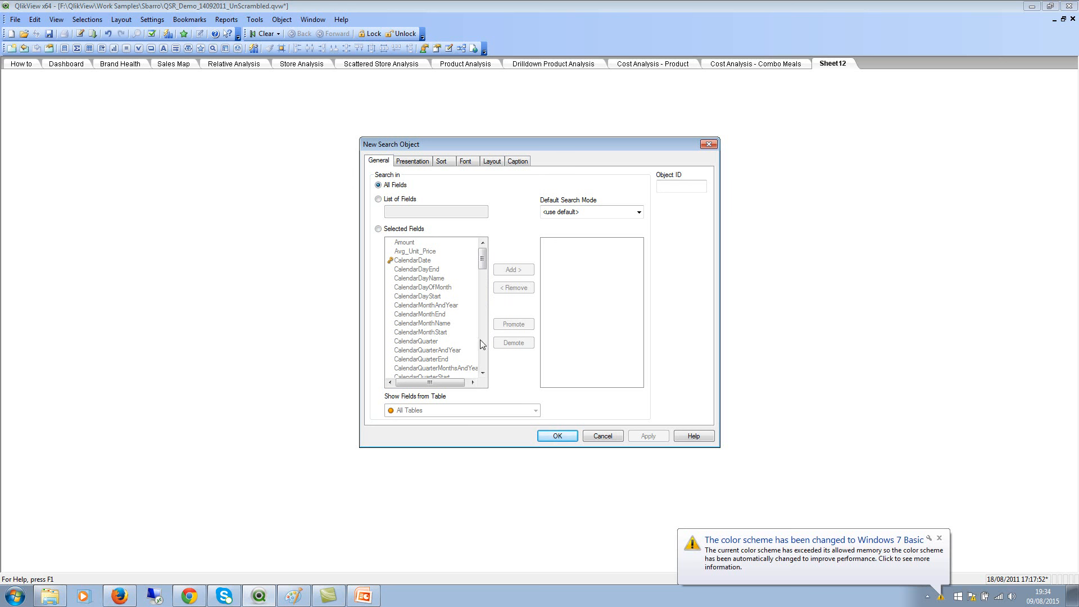
pyautogui.click(392, 231)
pyautogui.moveTo(484, 261); pyautogui.dragTo(563, 371)
pyautogui.click(397, 186)
pyautogui.click(557, 436)
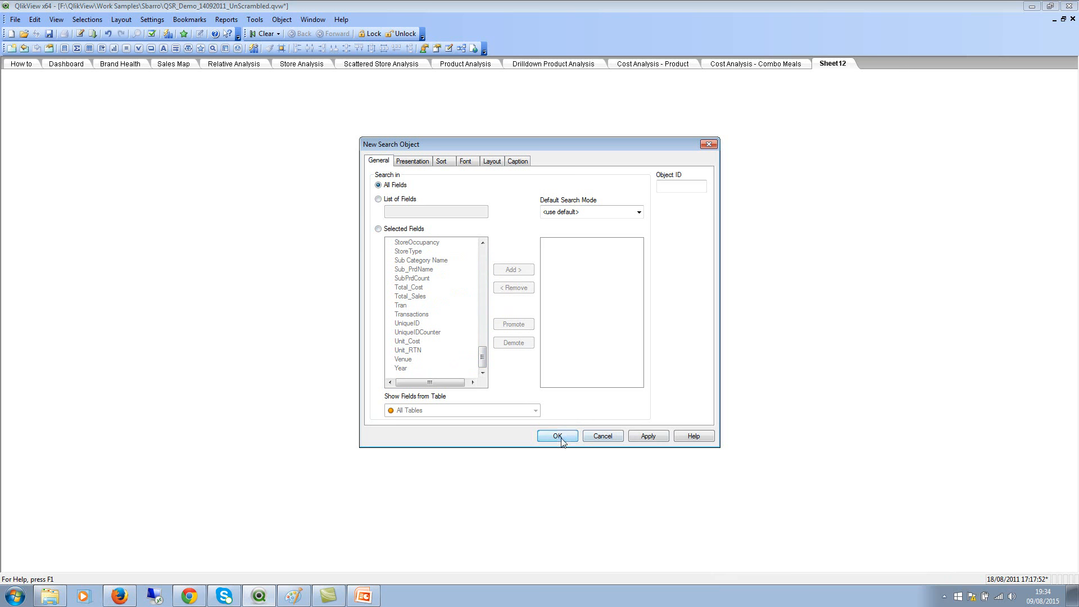
# Step: Test the new search object by searching all fields for *ew*, and close the results list
pyautogui.click(329, 169)
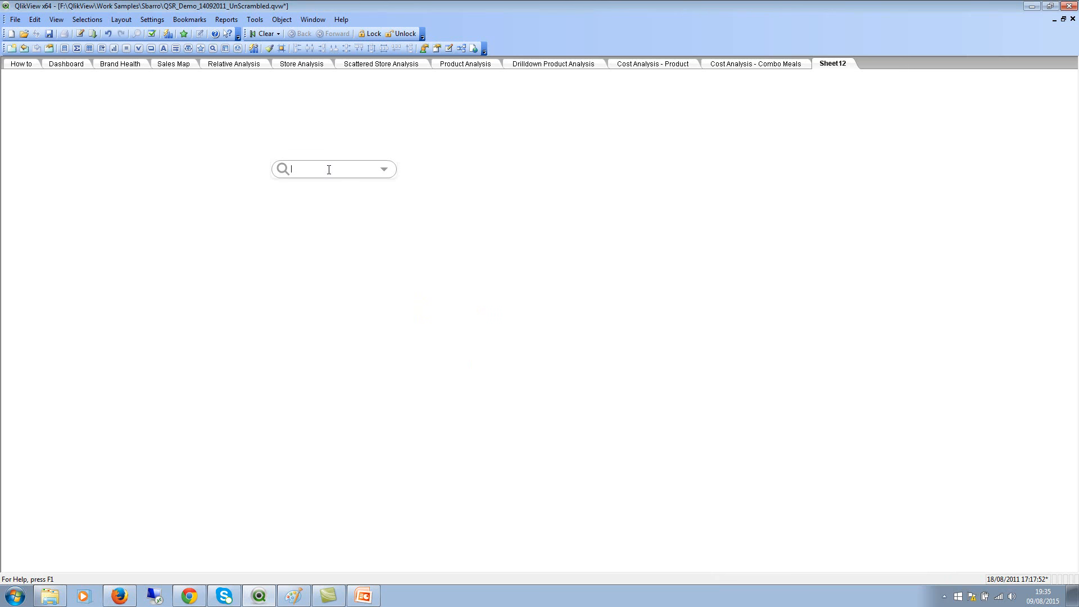
pyautogui.write('N')
pyautogui.write('ew*')
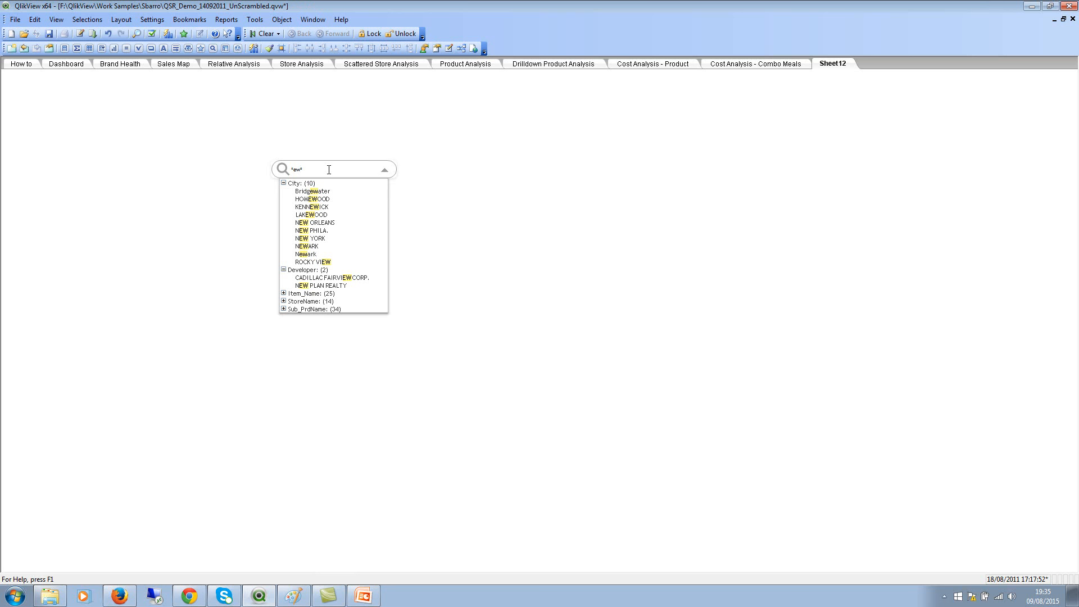
pyautogui.click(481, 192)
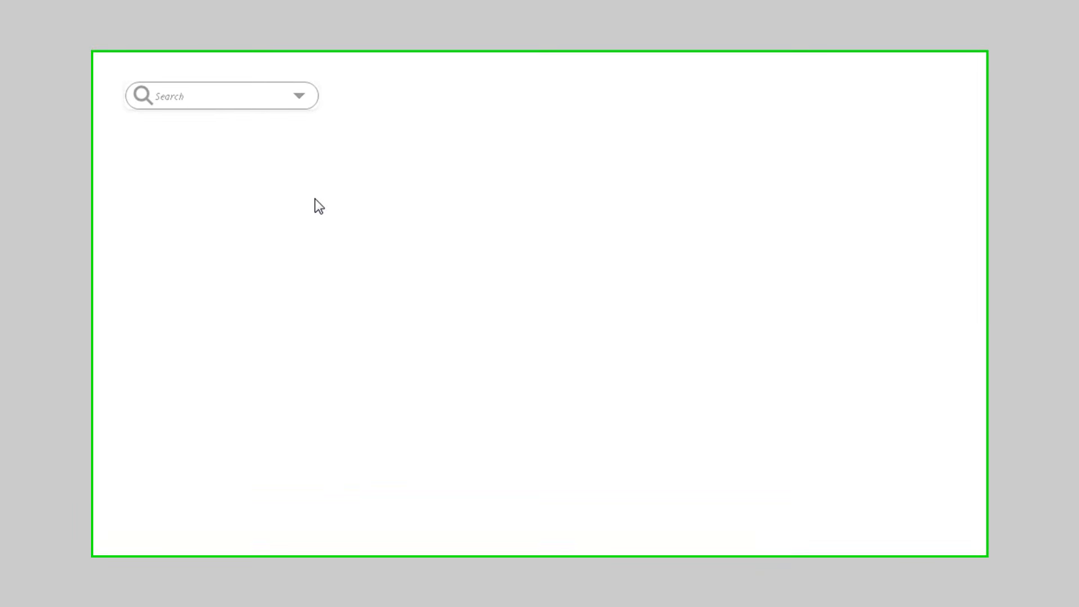
# Step: Create a new document variable named vMySearchFields with an empty definition
pyautogui.hotkey('ctrl', 'alt', 'v')
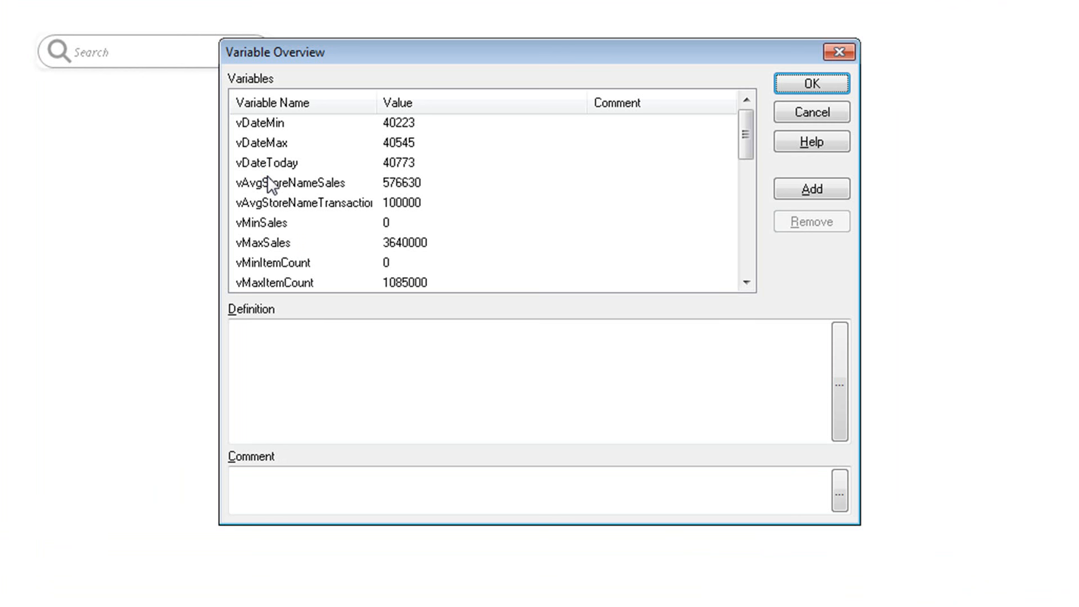
pyautogui.click(797, 183)
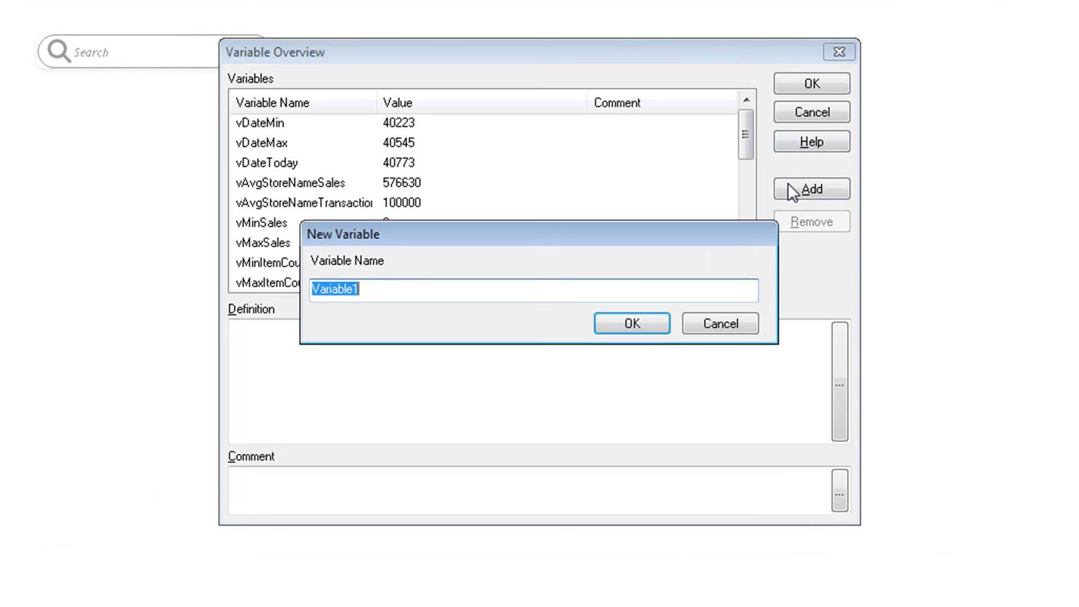
pyautogui.write('v')
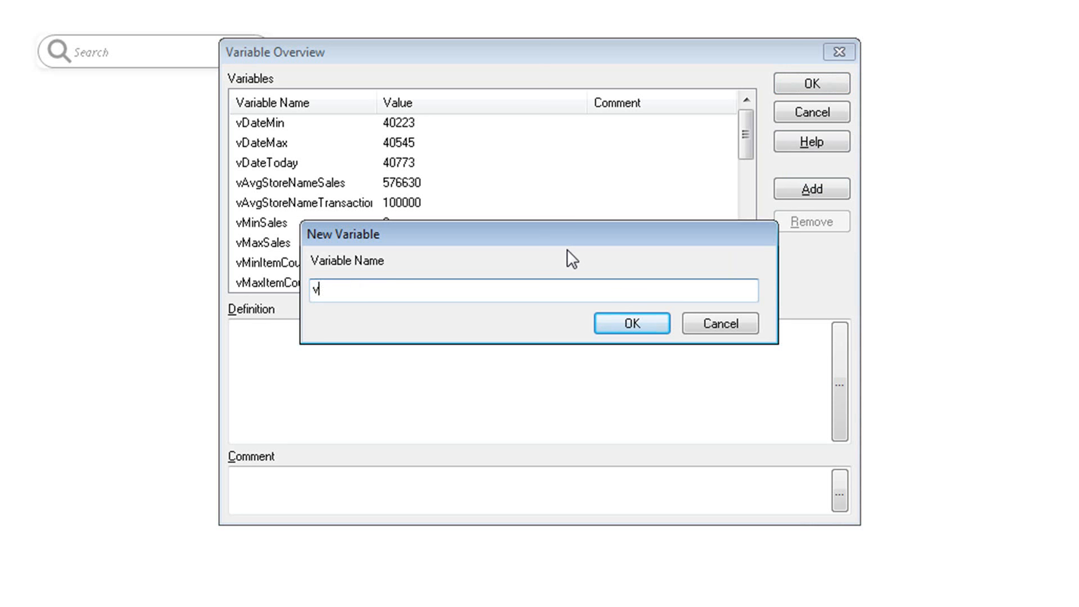
pyautogui.write('MySearchFields')
pyautogui.click(632, 326)
pyautogui.moveTo(747, 161); pyautogui.dragTo(760, 269)
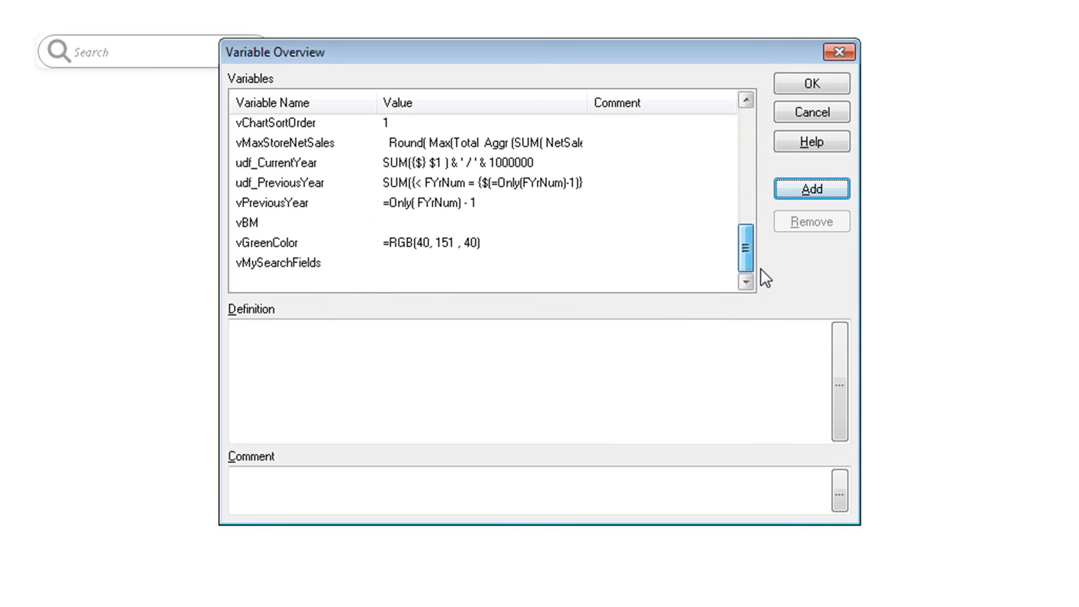
pyautogui.click(309, 264)
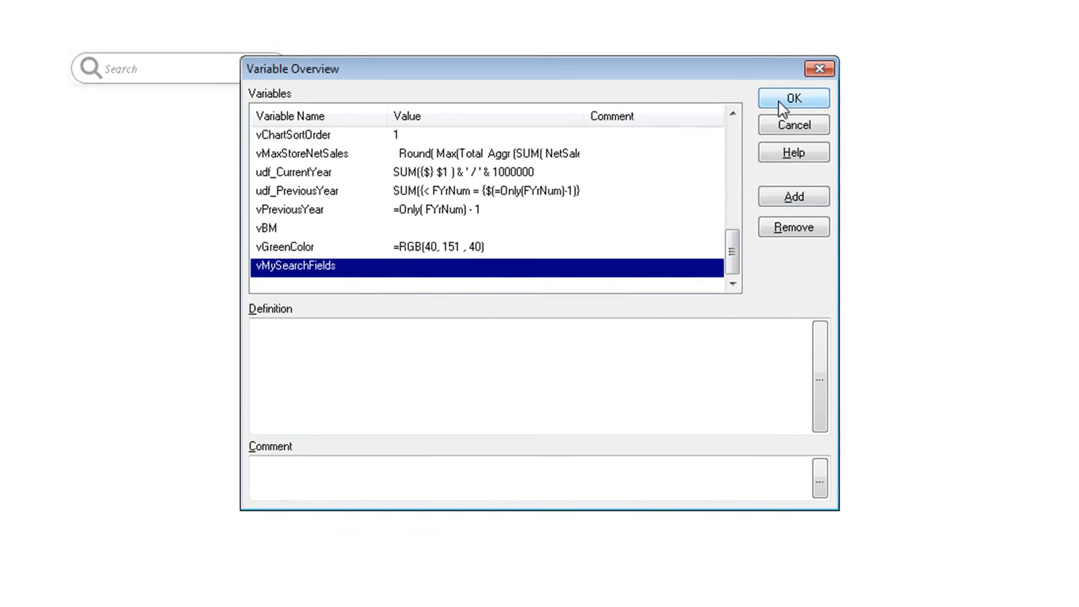
pyautogui.click(799, 83)
# Step: Add a text object below the search object with the text expression =vMySearchFields
pyautogui.rightClick(340, 247)
pyautogui.moveTo(385, 276)
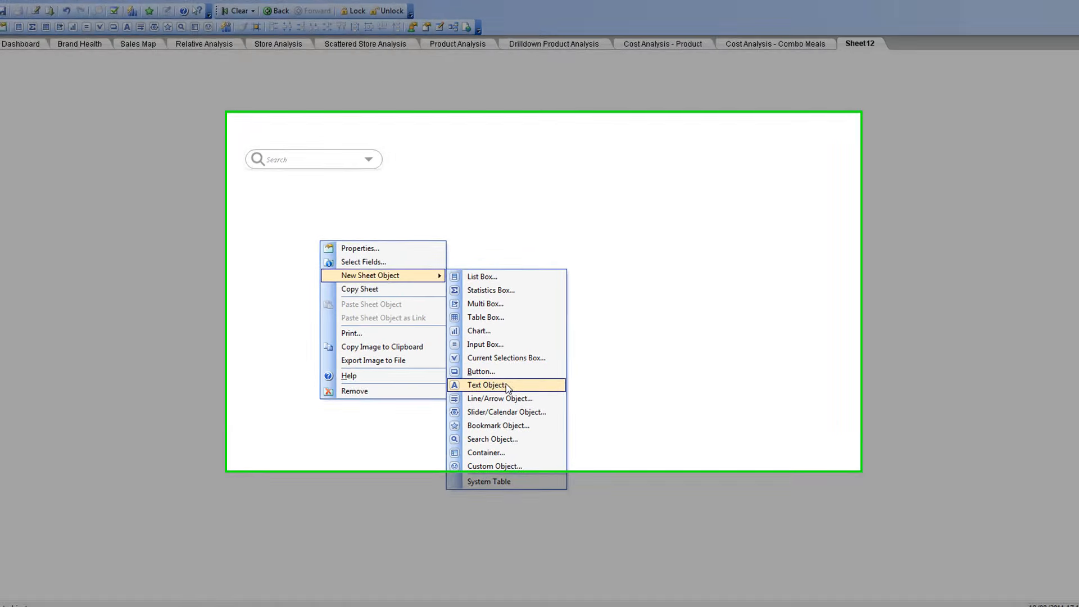
pyautogui.click(507, 386)
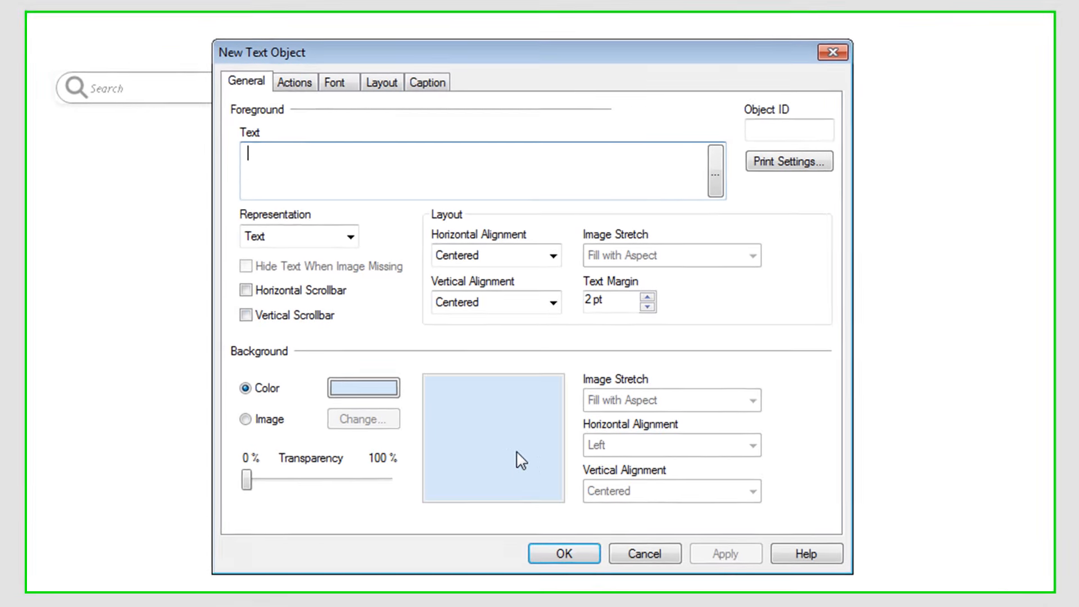
pyautogui.write('=vMy')
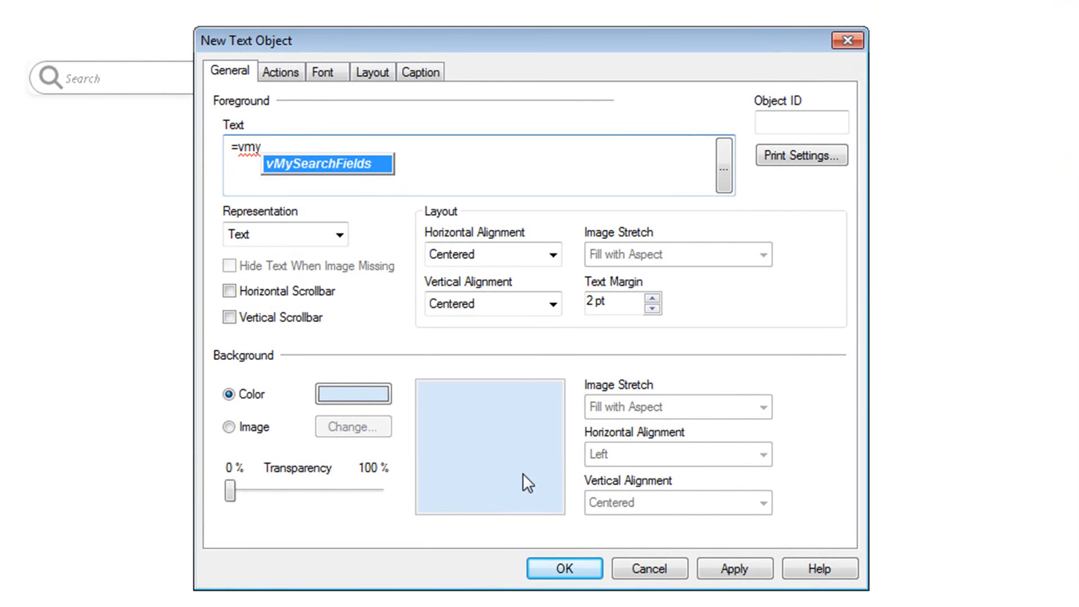
pyautogui.press('Return')
pyautogui.click(560, 570)
# Step: Duplicate the text object and set one copy's text expression to =GetFieldSelections($Field, ',', 100)
pyautogui.moveTo(374, 275); pyautogui.dragTo(344, 277)
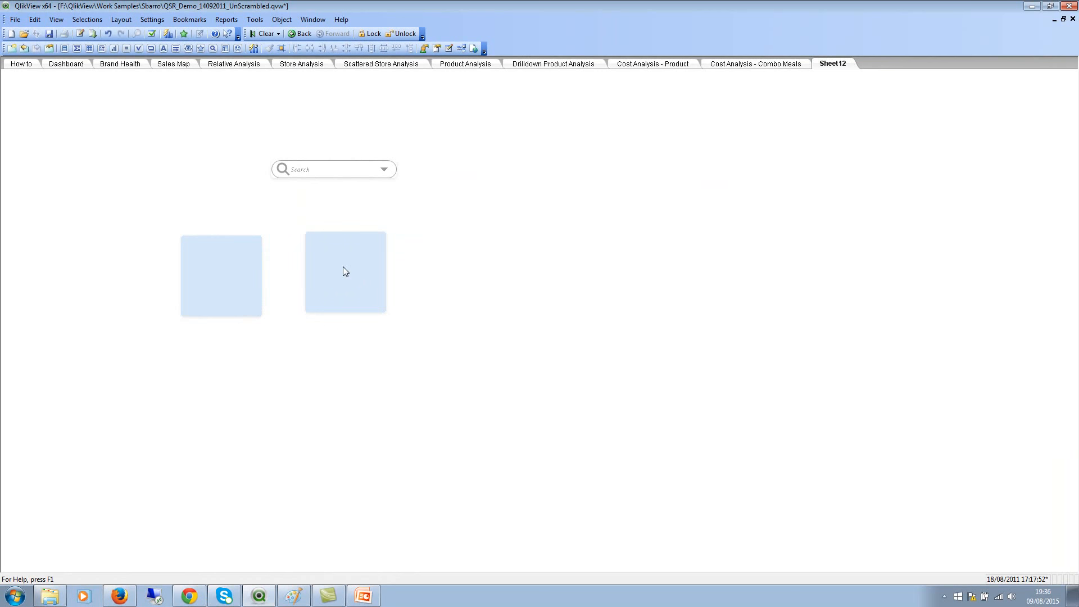
pyautogui.rightClick(343, 267)
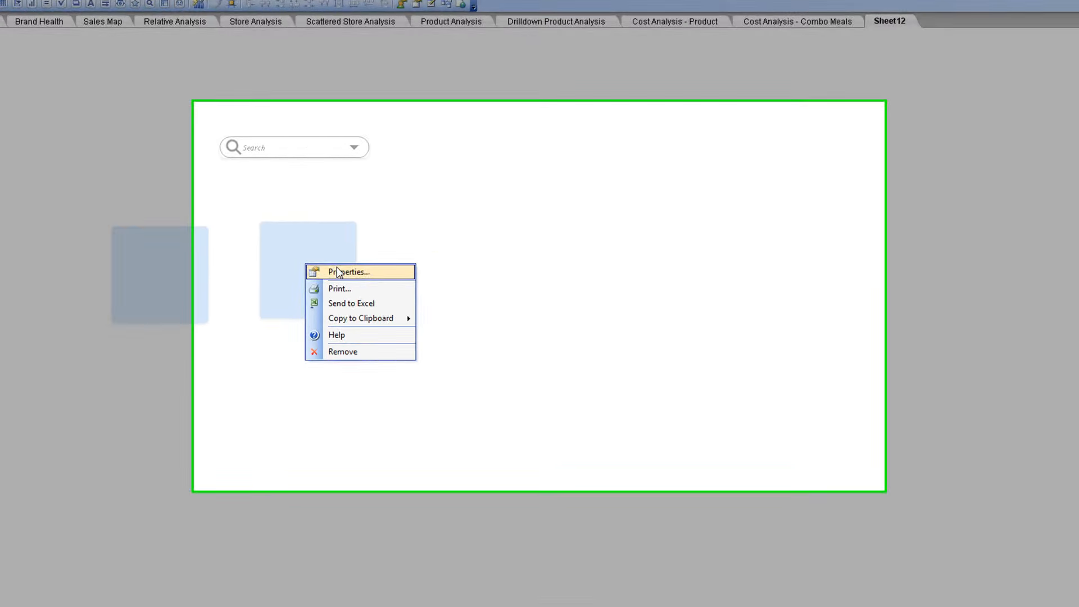
pyautogui.click(371, 273)
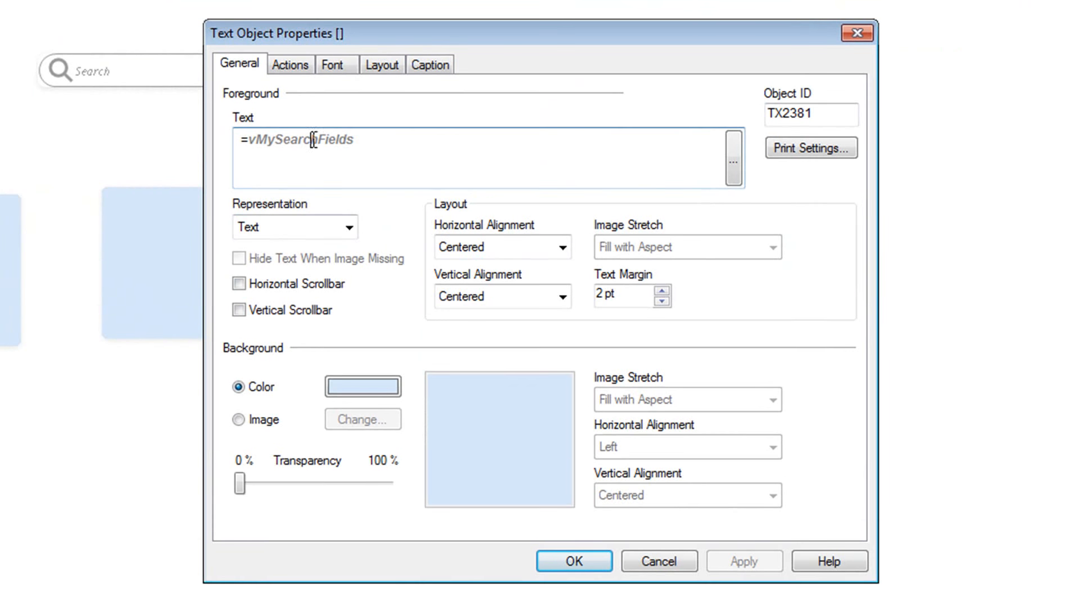
pyautogui.doubleClick(313, 139)
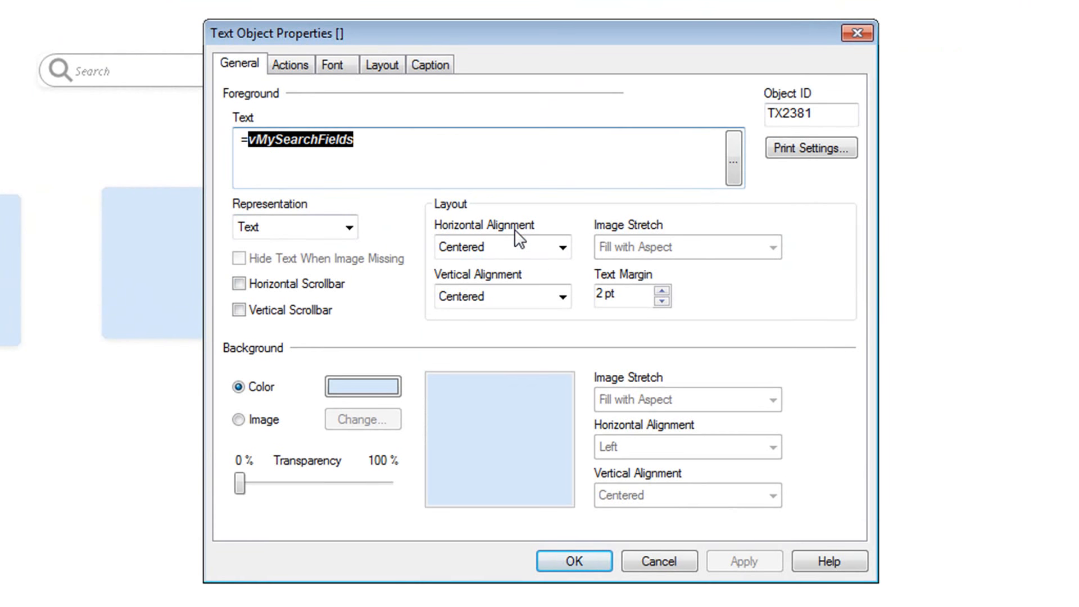
pyautogui.write('Getfi')
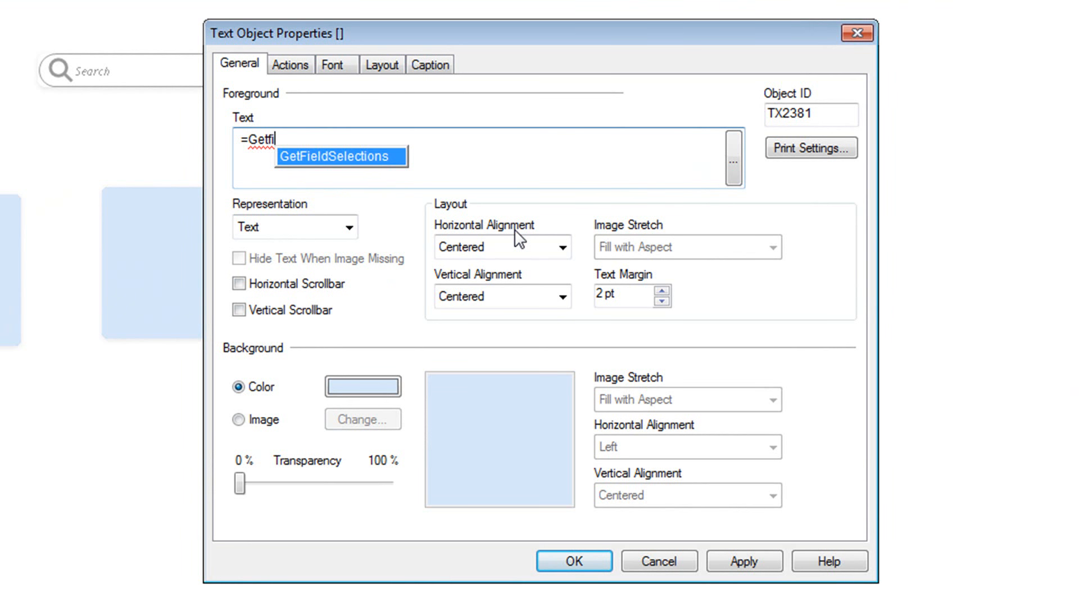
pyautogui.press('Return')
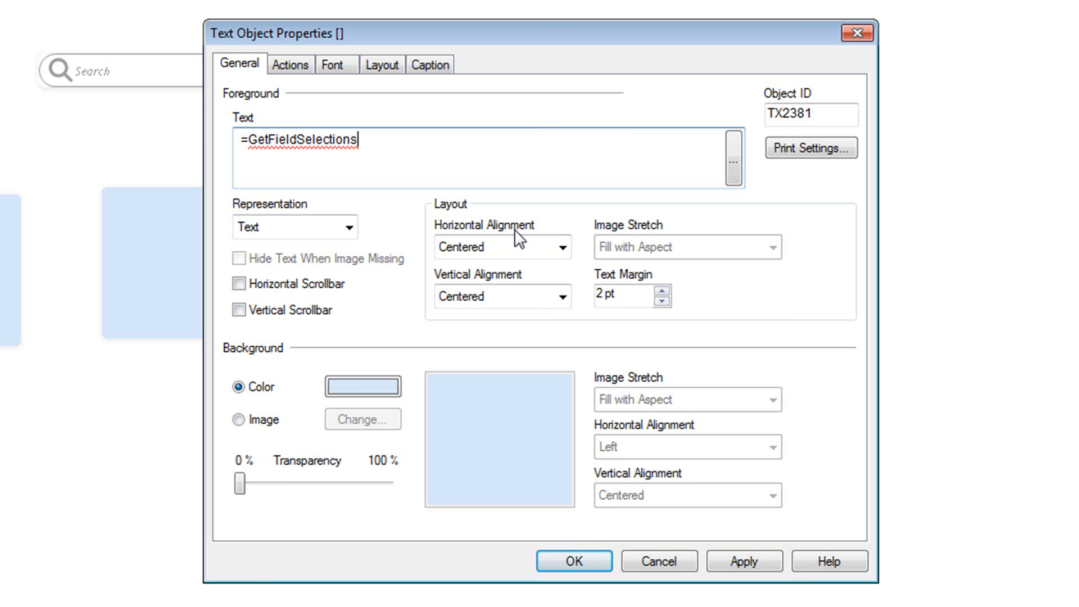
pyautogui.write('(')
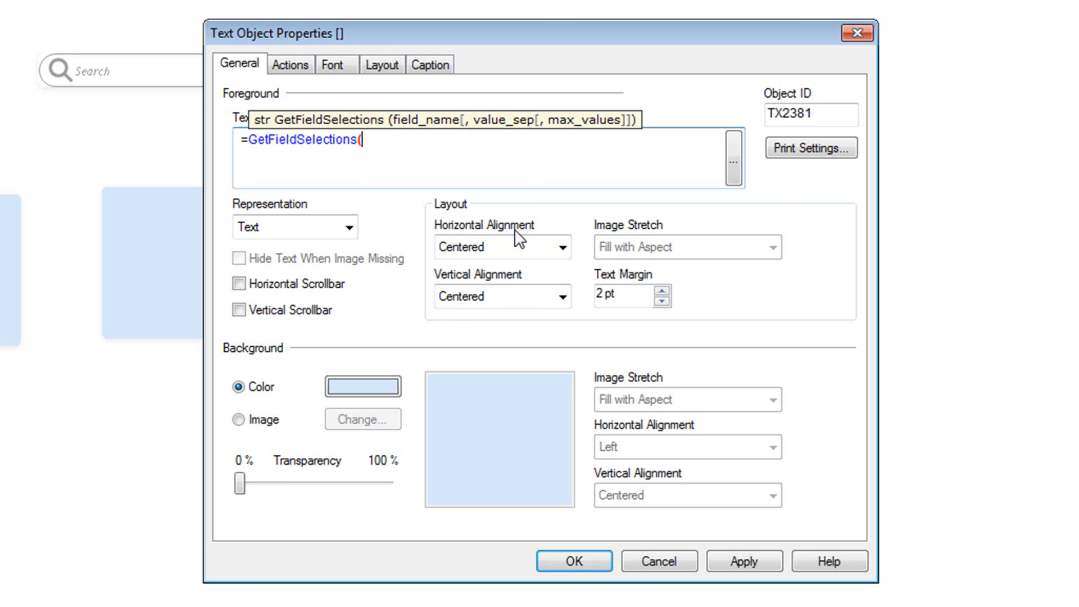
pyautogui.write('$Field')
pyautogui.write(", ',', 100")
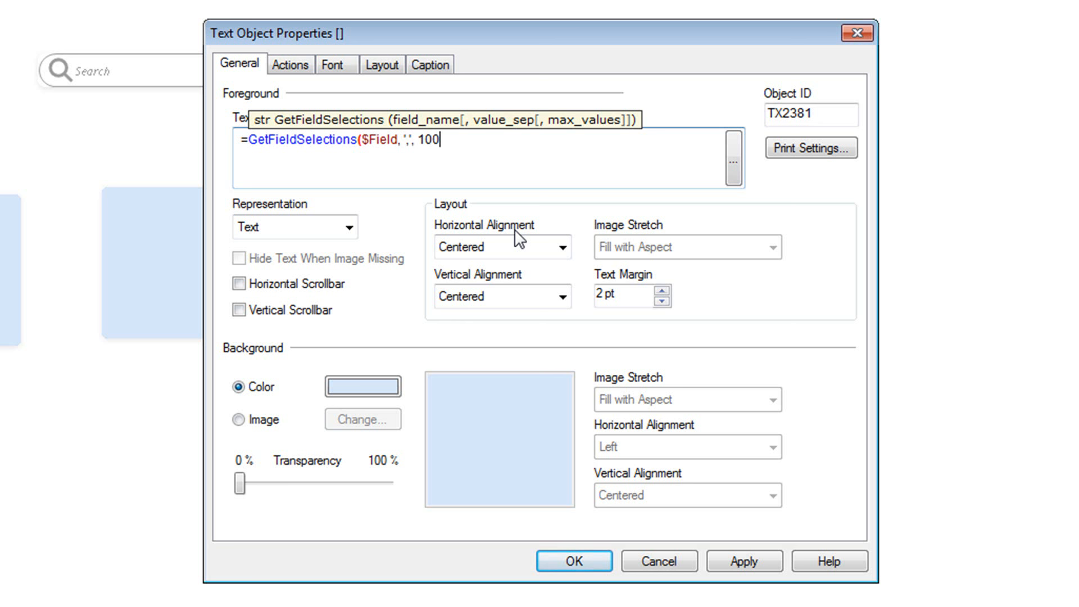
pyautogui.write(')')
pyautogui.click(740, 563)
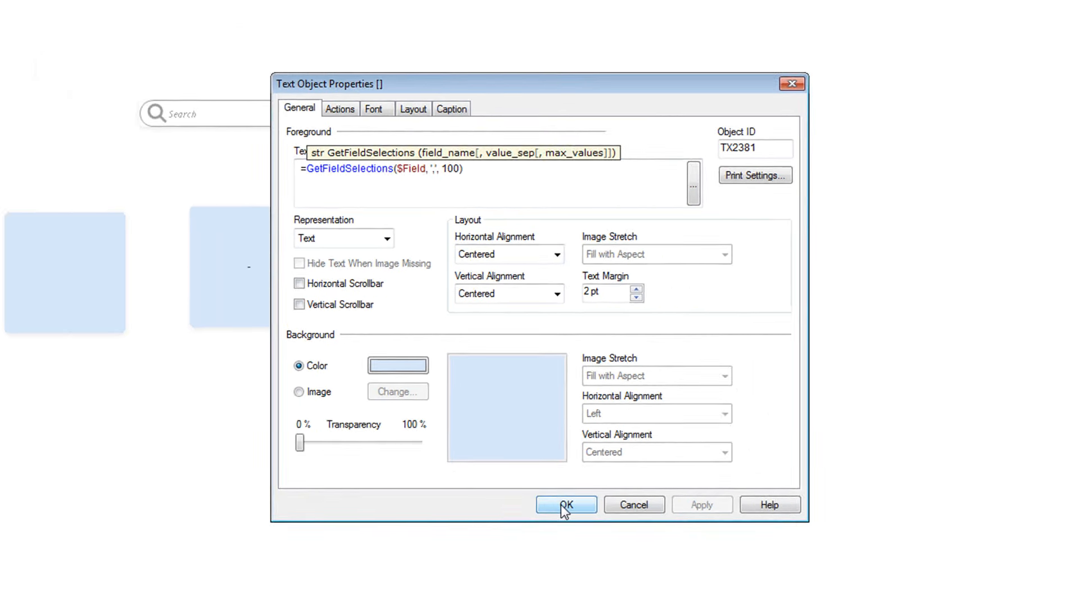
pyautogui.click(568, 561)
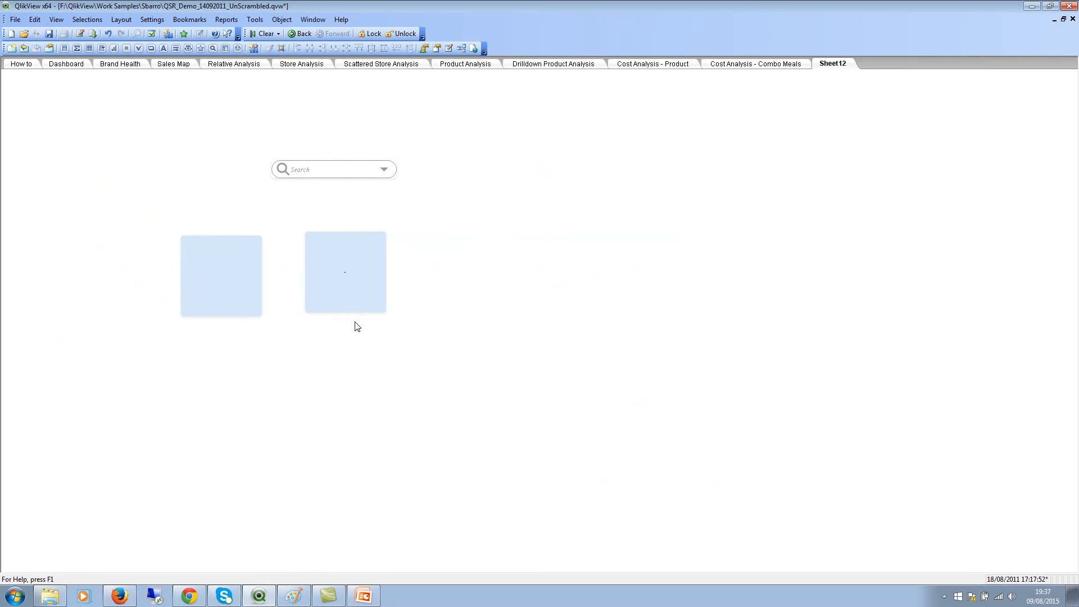
# Step: Add a list box for the system field $Field to the sheet, move it beside the text objects and enlarge it
pyautogui.rightClick(524, 220)
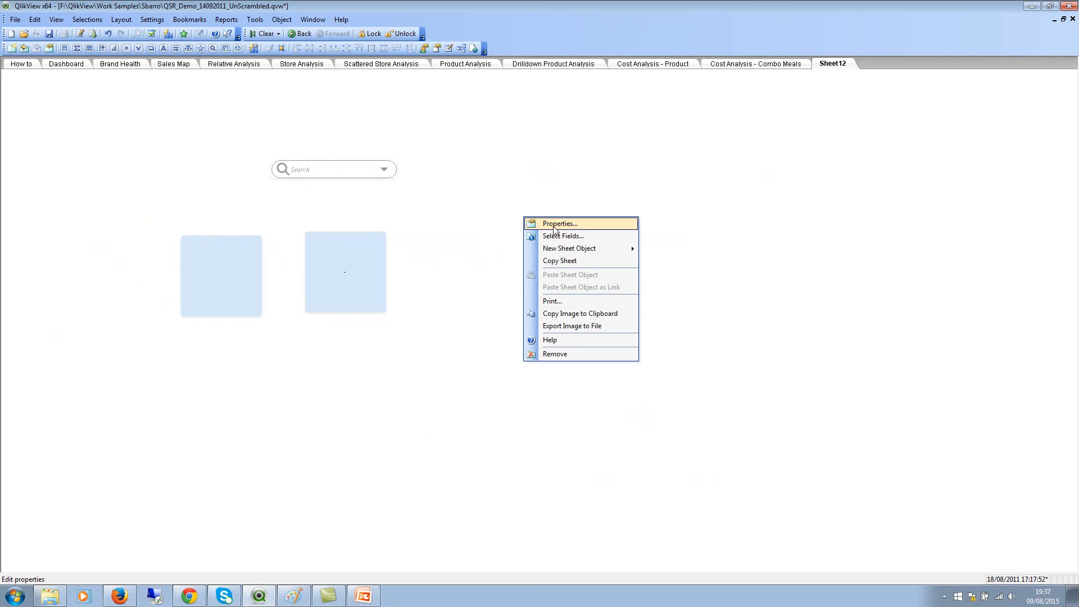
pyautogui.click(554, 223)
pyautogui.click(407, 195)
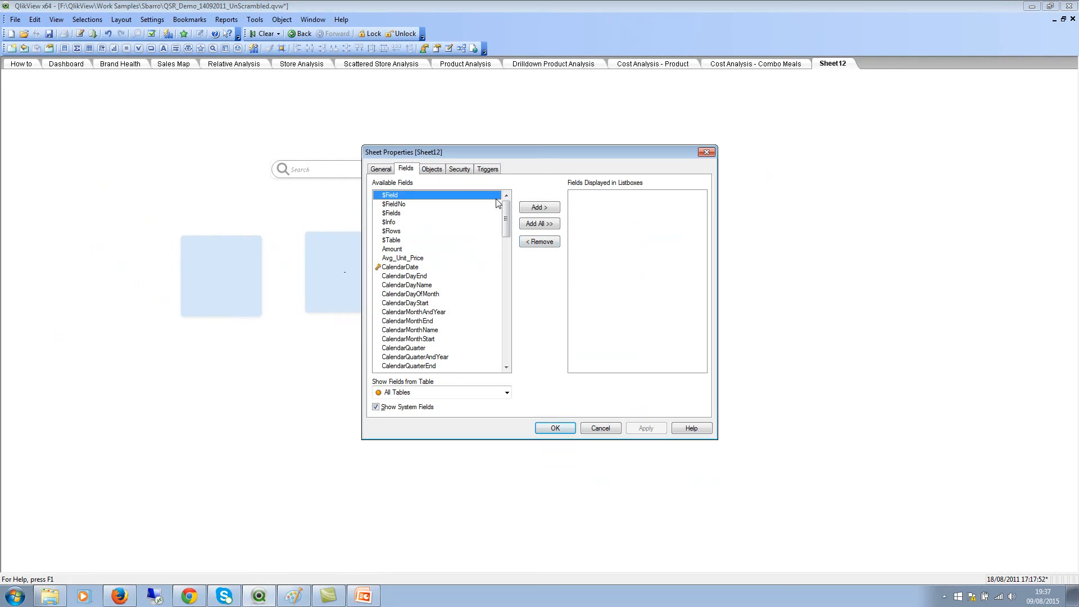
pyautogui.click(540, 207)
pyautogui.click(556, 429)
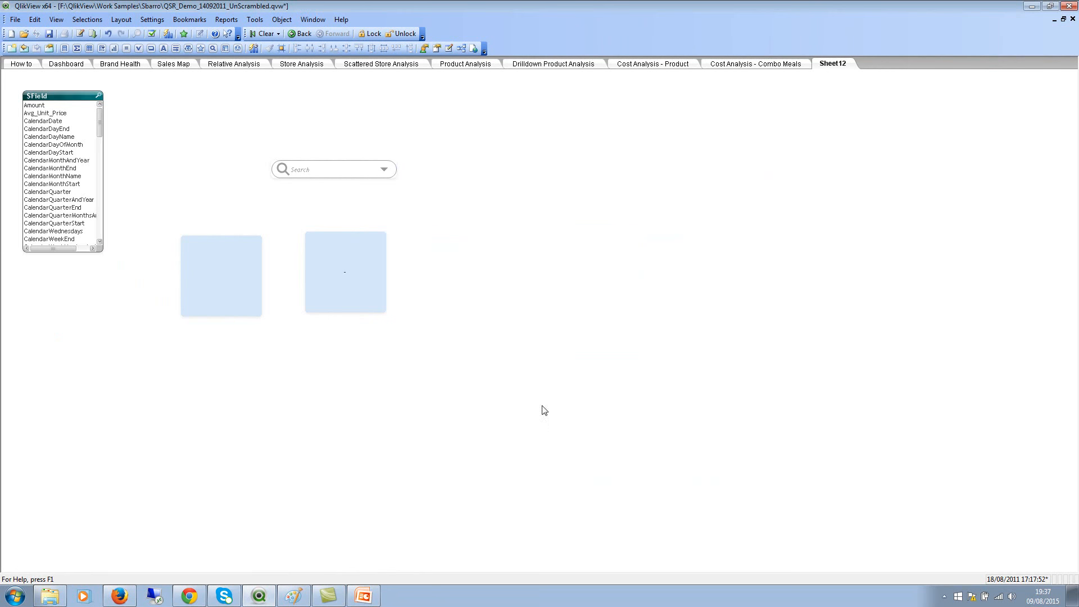
pyautogui.moveTo(60, 97); pyautogui.dragTo(593, 144)
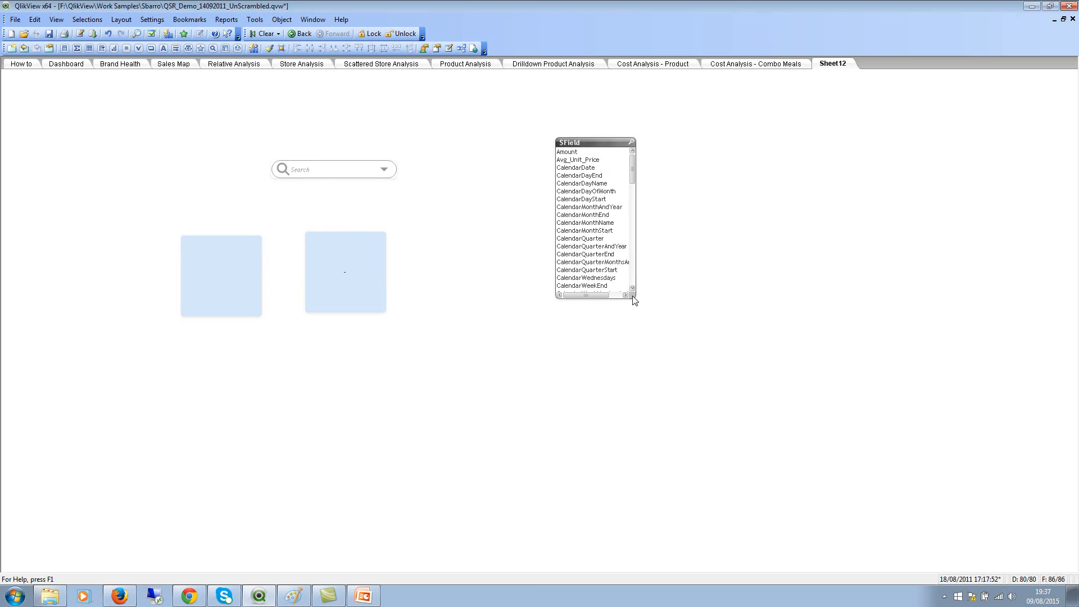
pyautogui.moveTo(634, 300); pyautogui.dragTo(675, 478)
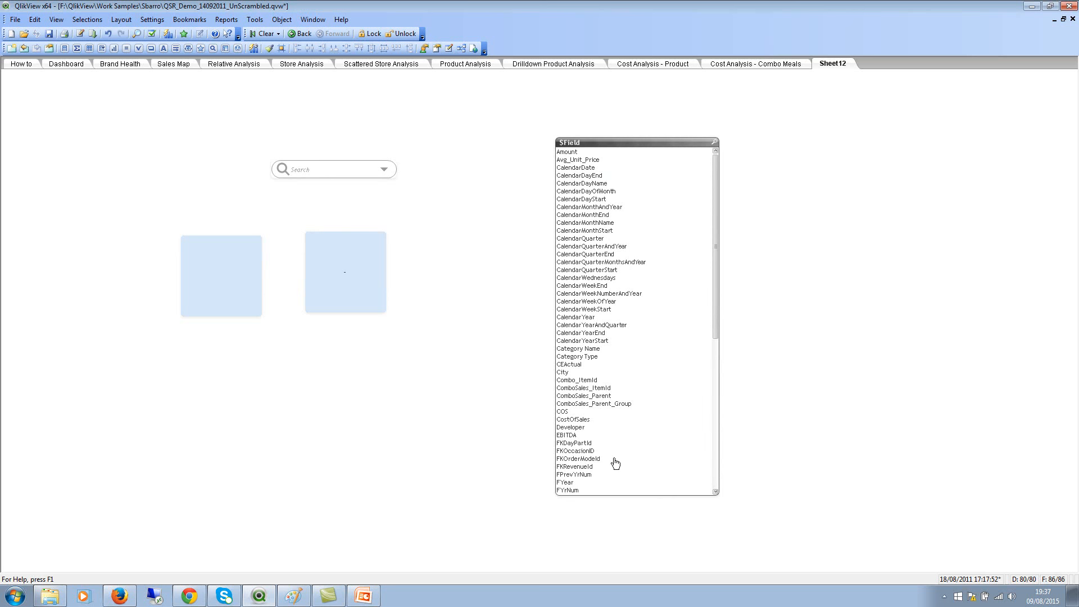
# Step: Select CalendarWeekStart, CalendarWeekNumberAndYear and ComboSales_Parent in the $Field list box, and widen the GetFieldSelections text object to fit them on one line
pyautogui.click(603, 309)
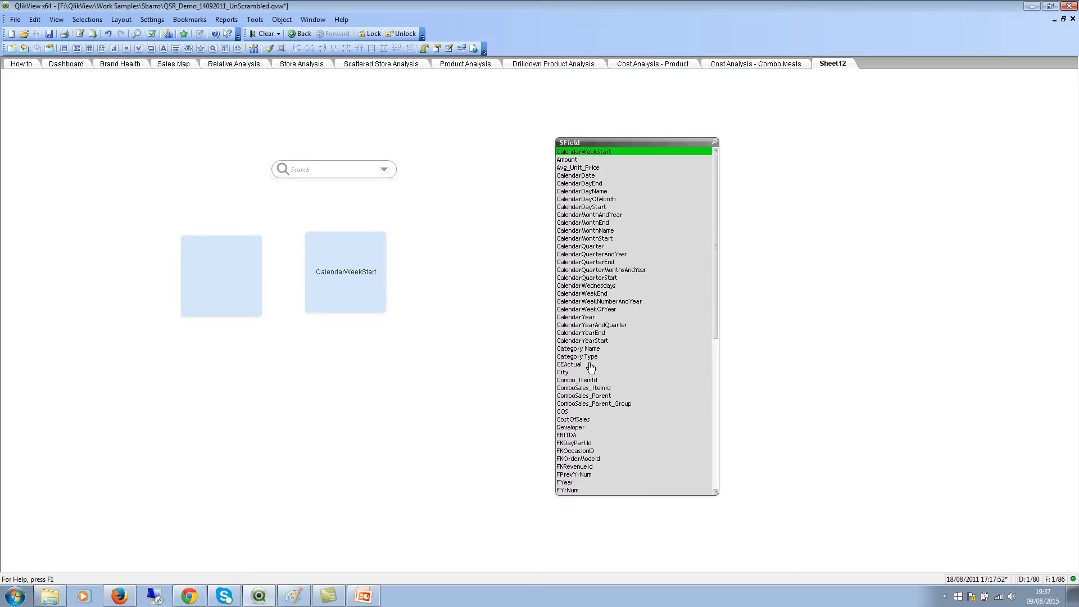
pyautogui.keyDown('ctrl'); pyautogui.click(609, 302); pyautogui.keyUp('ctrl')
pyautogui.keyDown('ctrl'); pyautogui.click(606, 397); pyautogui.keyUp('ctrl')
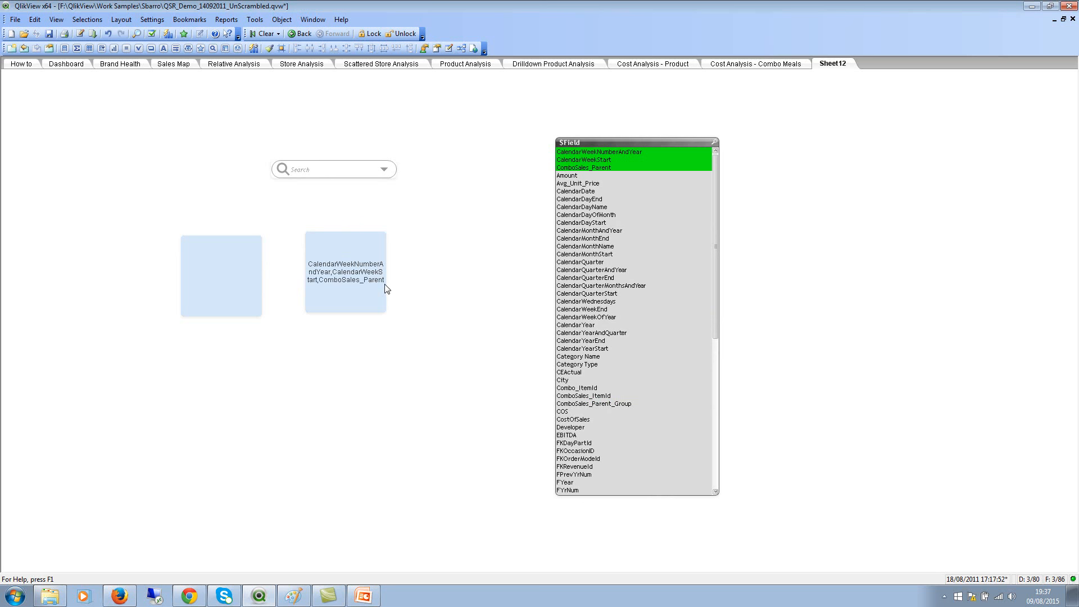
pyautogui.click(414, 296)
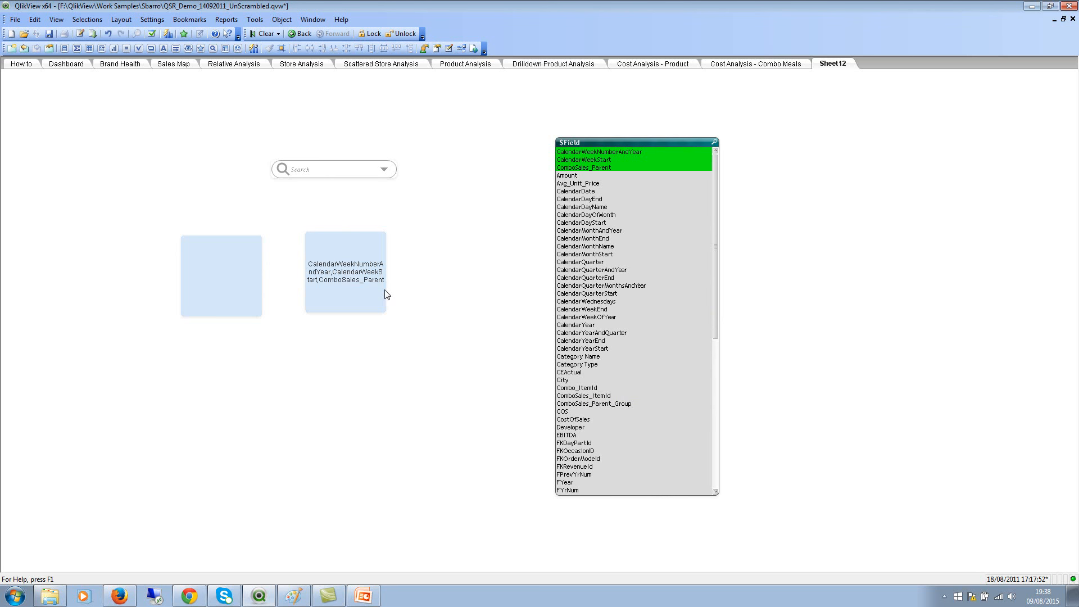
pyautogui.moveTo(387, 294); pyautogui.dragTo(545, 298)
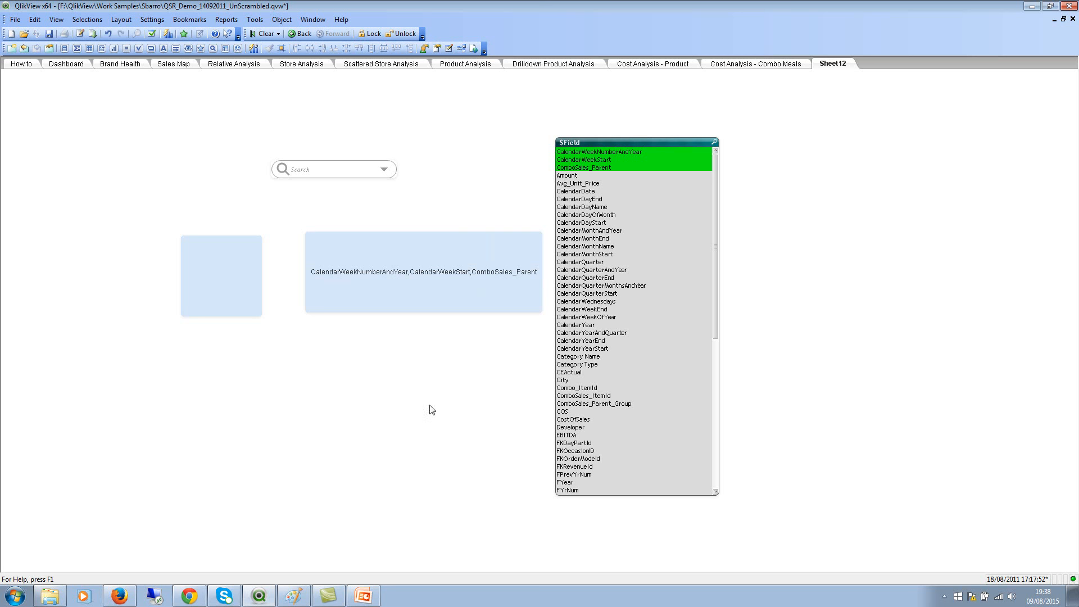
# Step: Copy the expression =GetFieldSelections($Field, ',', 100) from the wide text object's properties
pyautogui.rightClick(385, 274)
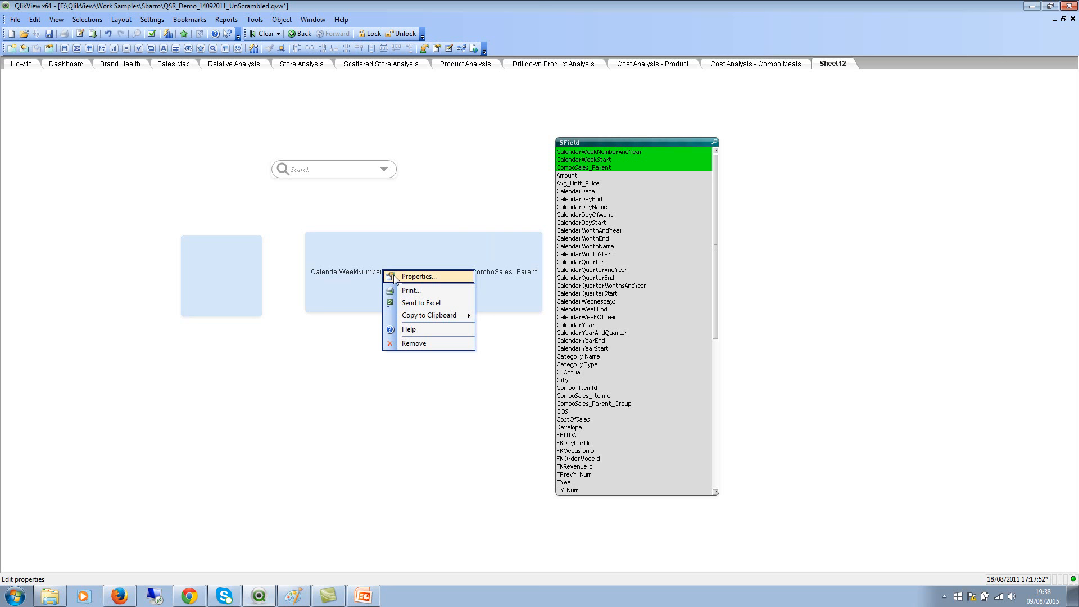
pyautogui.click(393, 276)
pyautogui.moveTo(528, 212); pyautogui.dragTo(363, 205)
pyautogui.hotkey('ctrl', 'c')
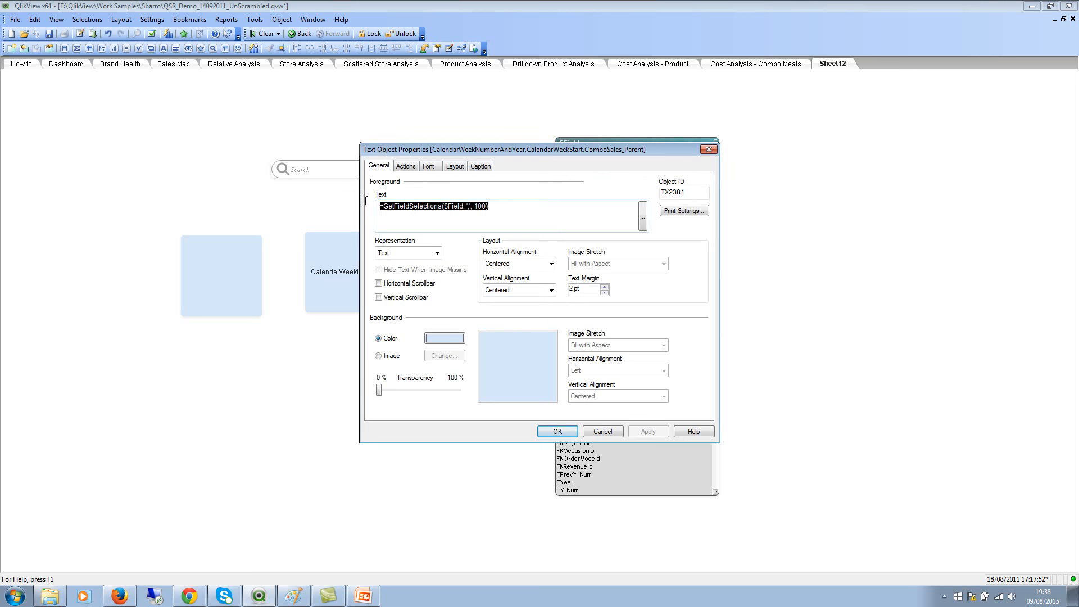
pyautogui.click(556, 432)
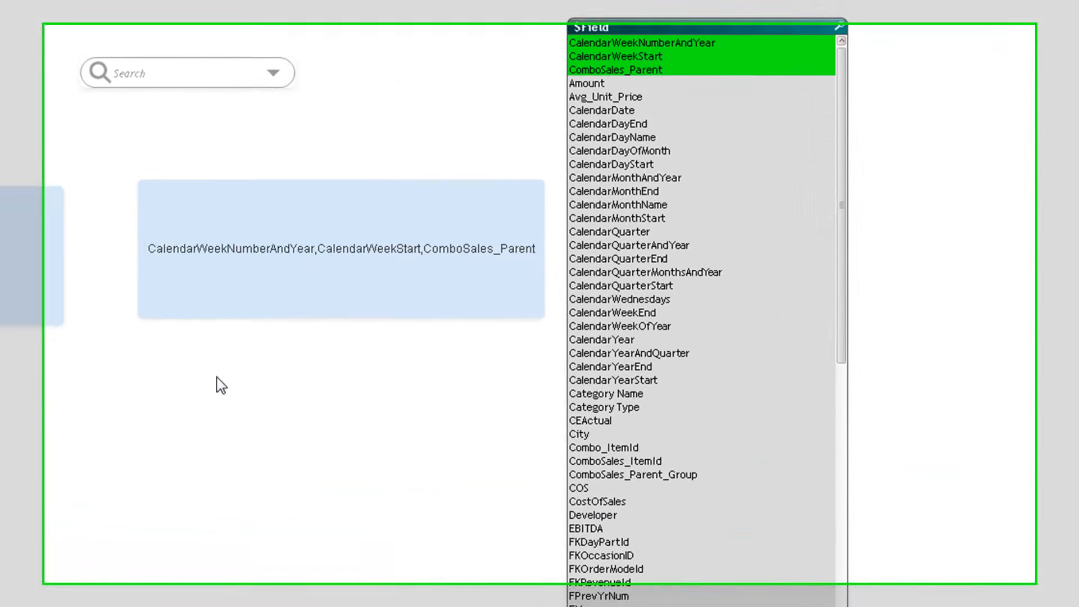
# Step: Define the existing variable vMySearchFields as =GetFieldSelections($Field, ',', 100) in the Variable Overview
pyautogui.hotkey('ctrl', 'alt', 'v')
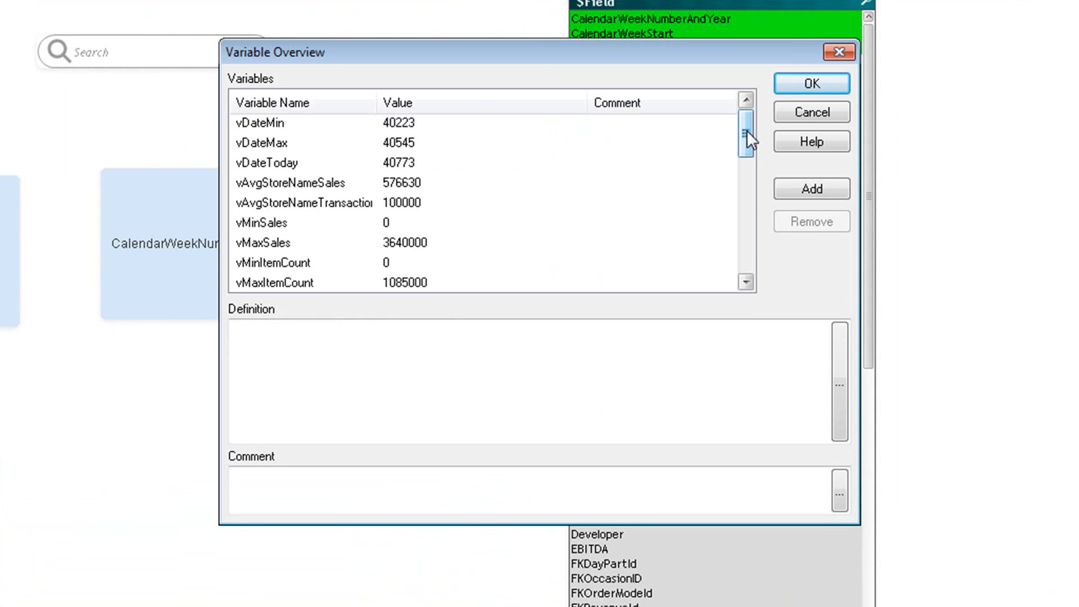
pyautogui.moveTo(747, 133); pyautogui.dragTo(723, 261)
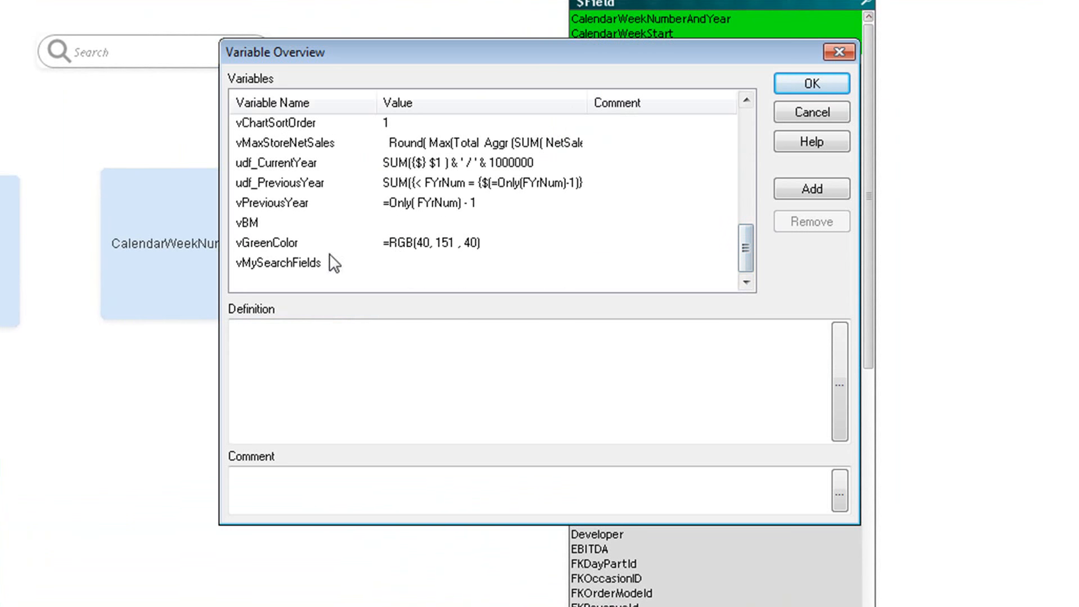
pyautogui.click(298, 263)
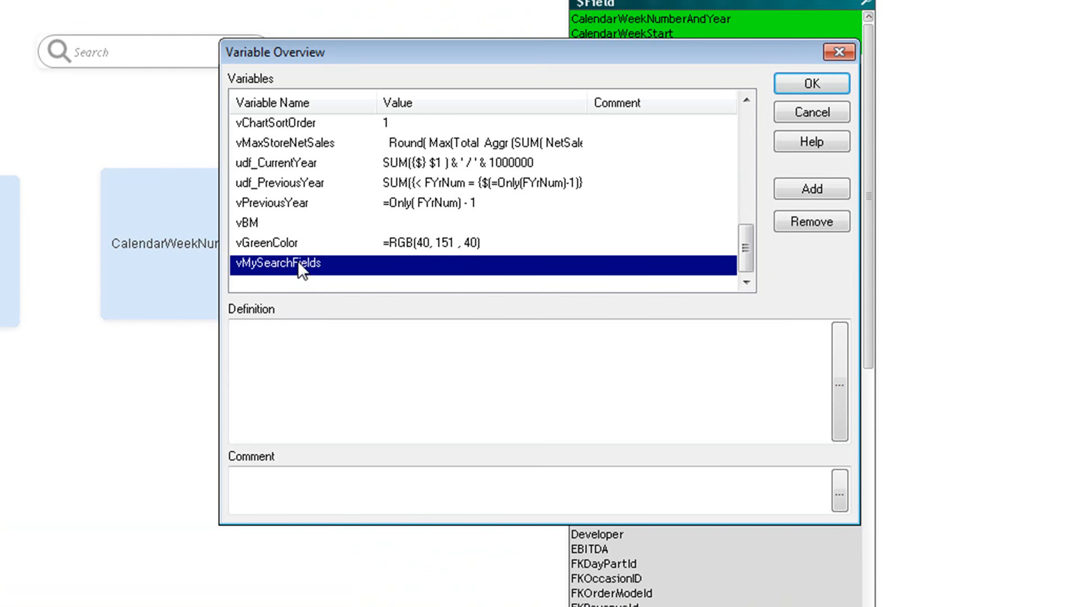
pyautogui.click(312, 362)
pyautogui.hotkey('ctrl', 'v')
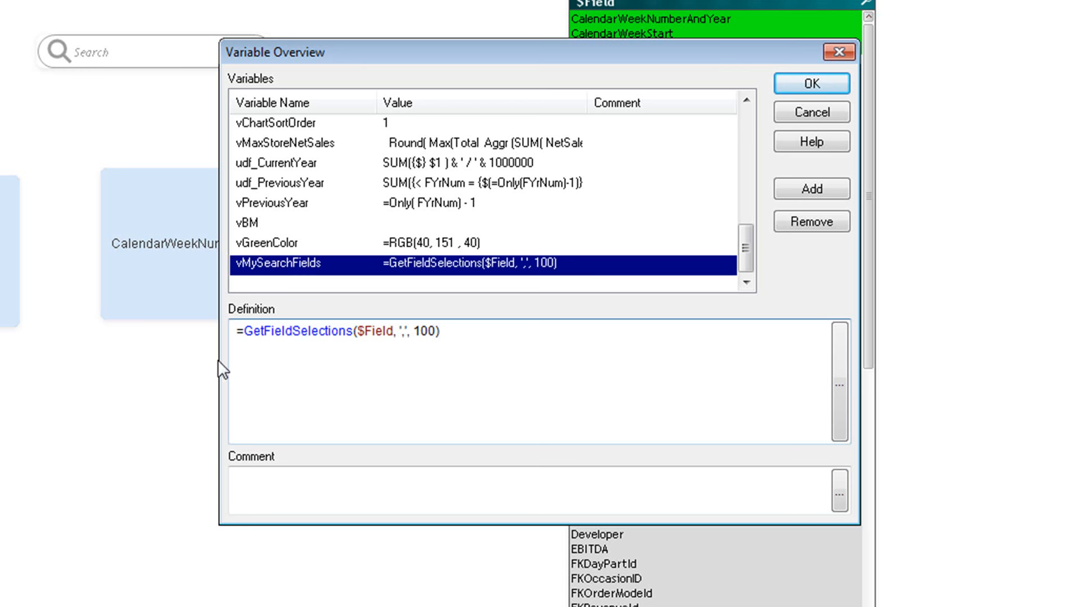
pyautogui.click(241, 340)
pyautogui.moveTo(241, 341); pyautogui.dragTo(253, 349)
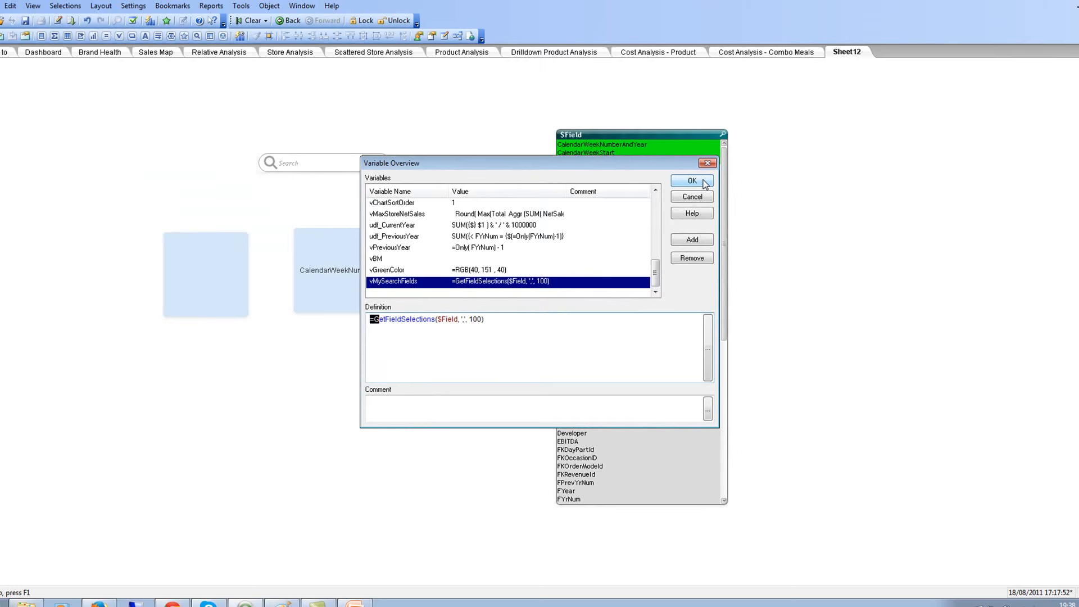
pyautogui.click(703, 181)
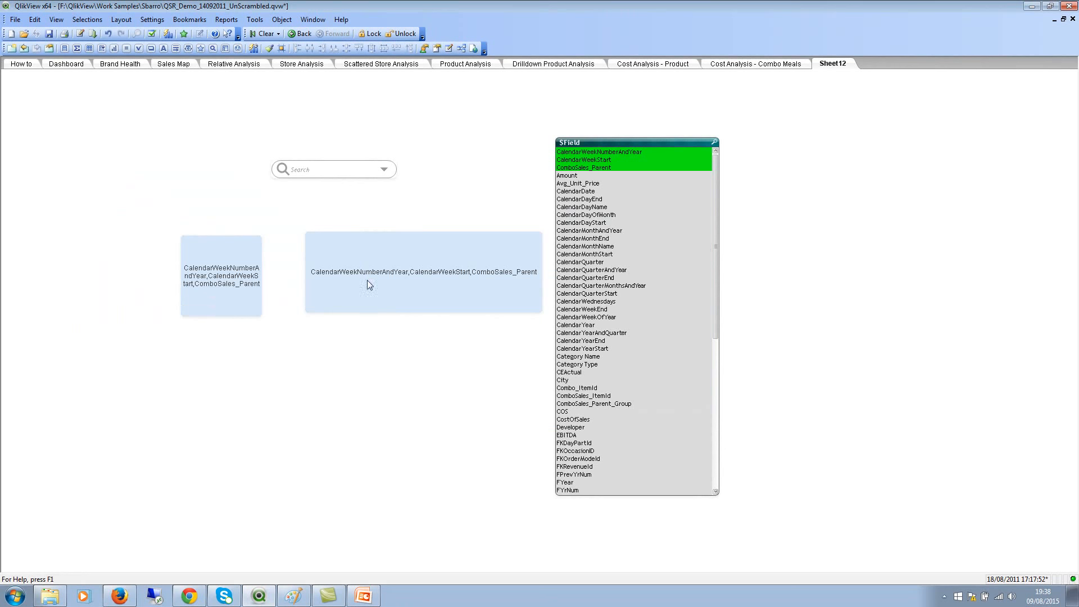
# Step: Move the =vMySearchFields text object beneath the GetFieldSelections one and widen it to fit the field names on one line
pyautogui.moveTo(226, 285); pyautogui.dragTo(545, 376)
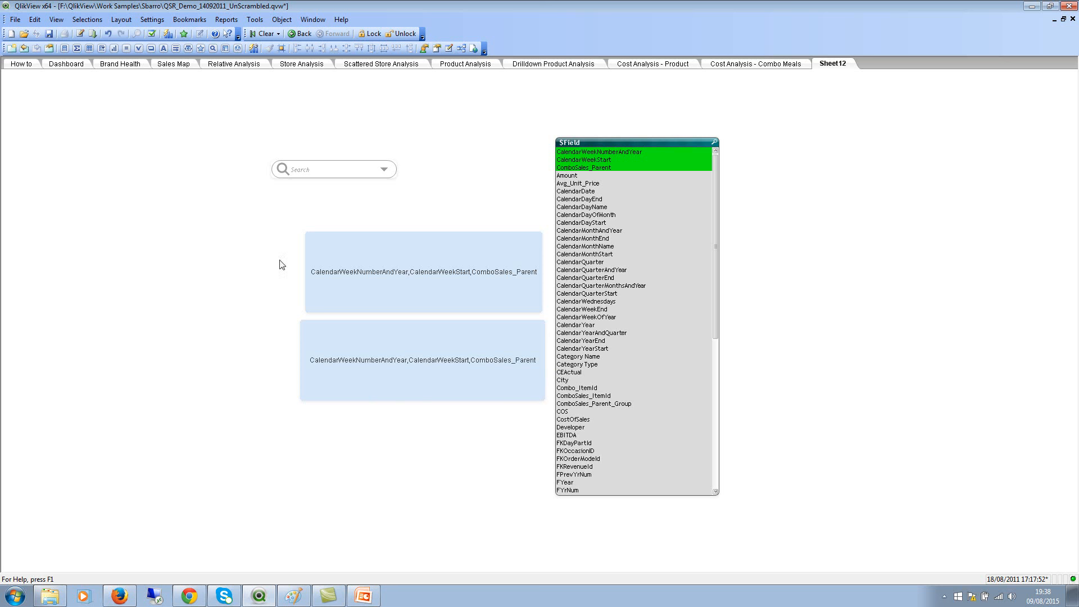
# Step: Set the search object to search in a List of Fields defined by =vMySearchFields
pyautogui.rightClick(318, 170)
pyautogui.click(343, 175)
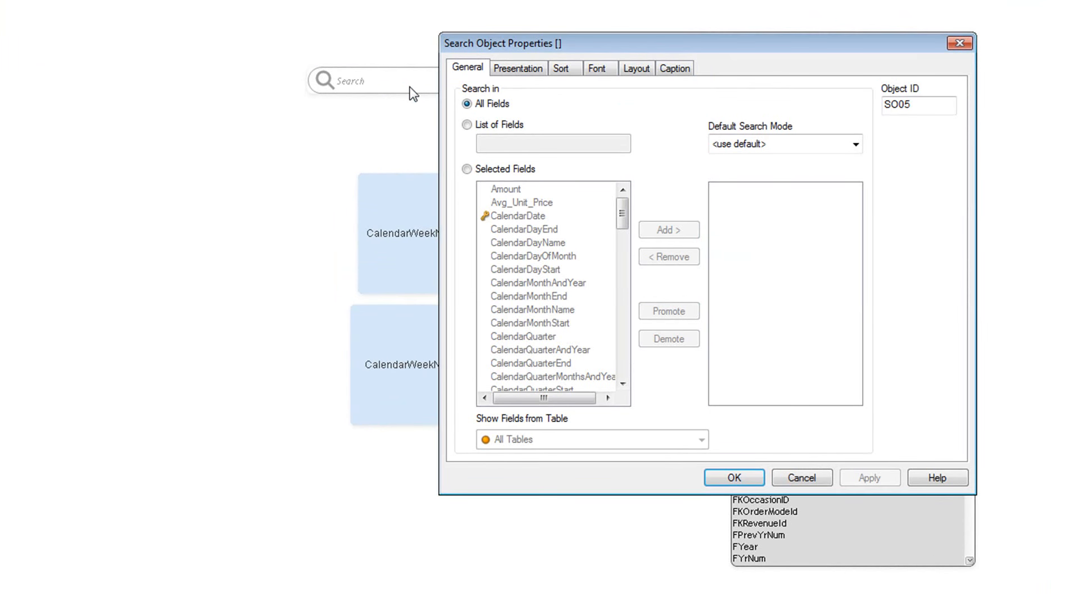
pyautogui.click(505, 124)
pyautogui.moveTo(612, 49); pyautogui.dragTo(190, 14)
pyautogui.click(101, 105)
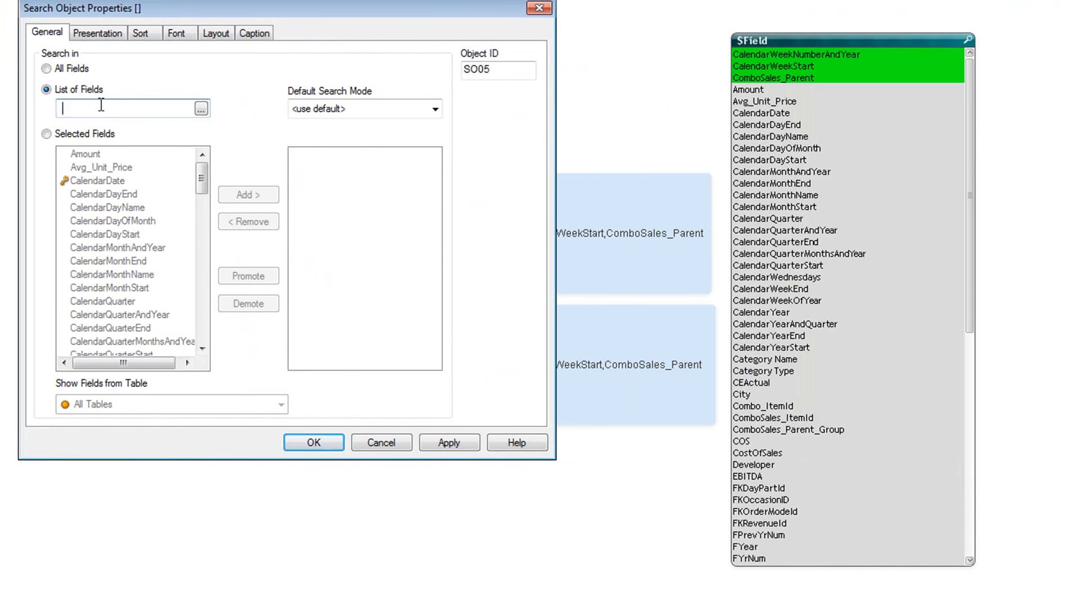
pyautogui.write('=vMyS')
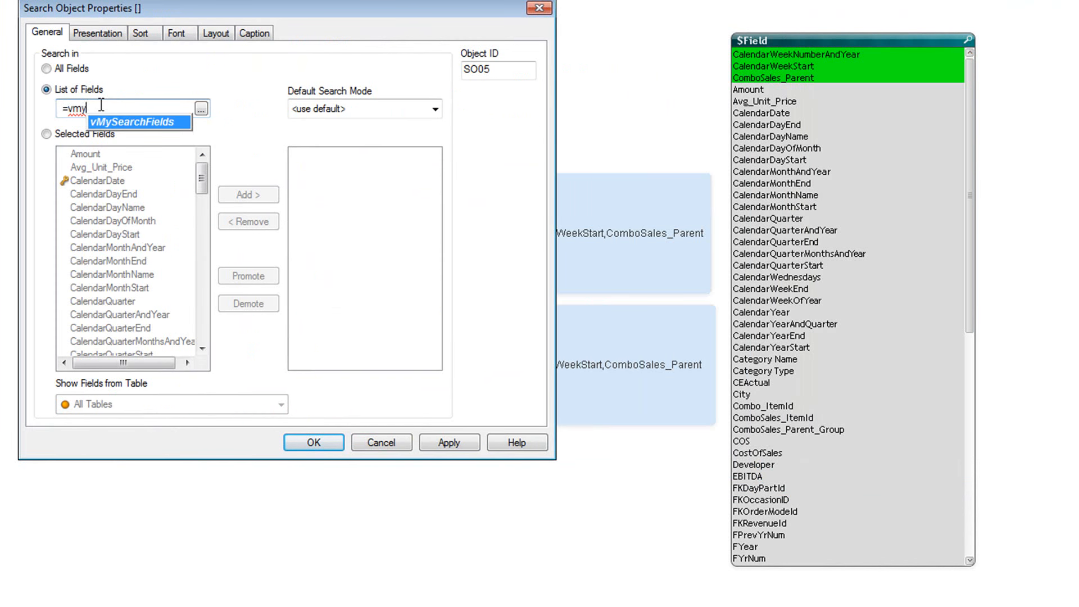
pyautogui.press('Return')
pyautogui.click(450, 442)
pyautogui.click(365, 441)
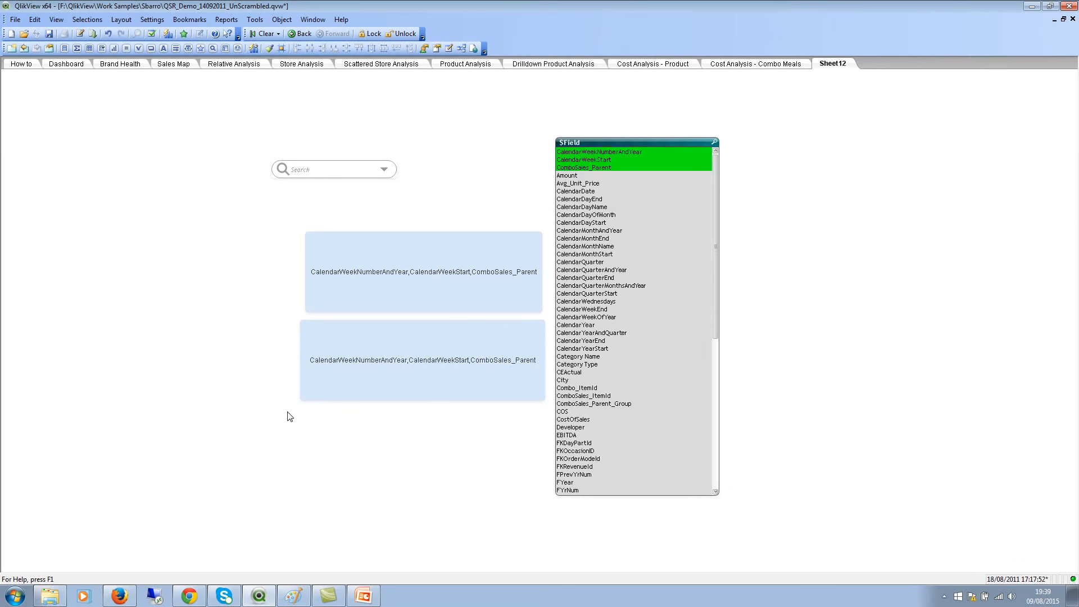
# Step: Clear the $Field list box selections and test the search object with *new*
pyautogui.rightClick(604, 156)
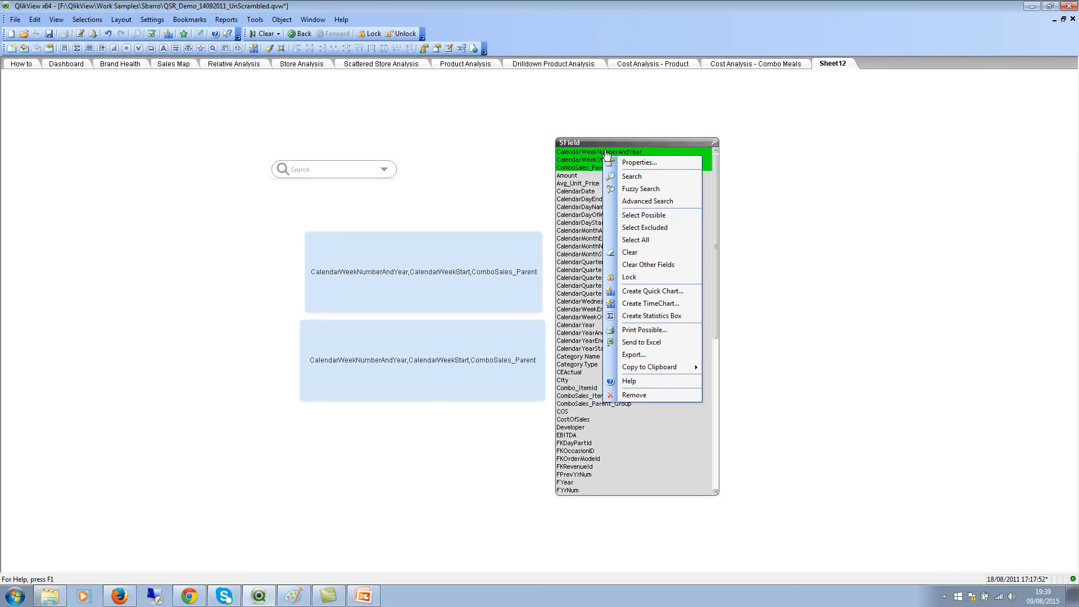
pyautogui.click(639, 252)
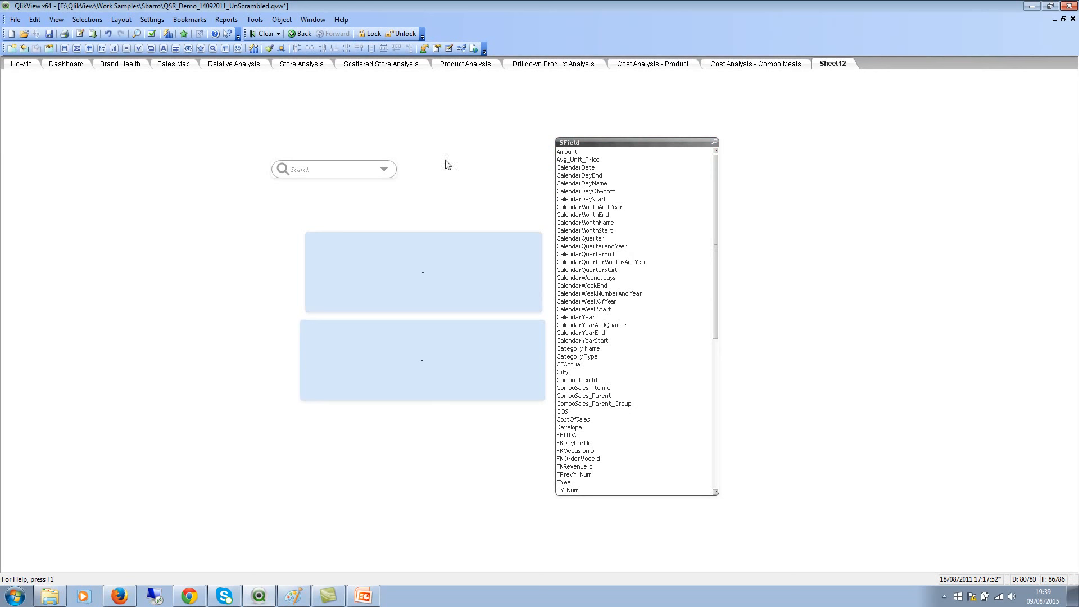
pyautogui.click(348, 169)
pyautogui.write('*new*')
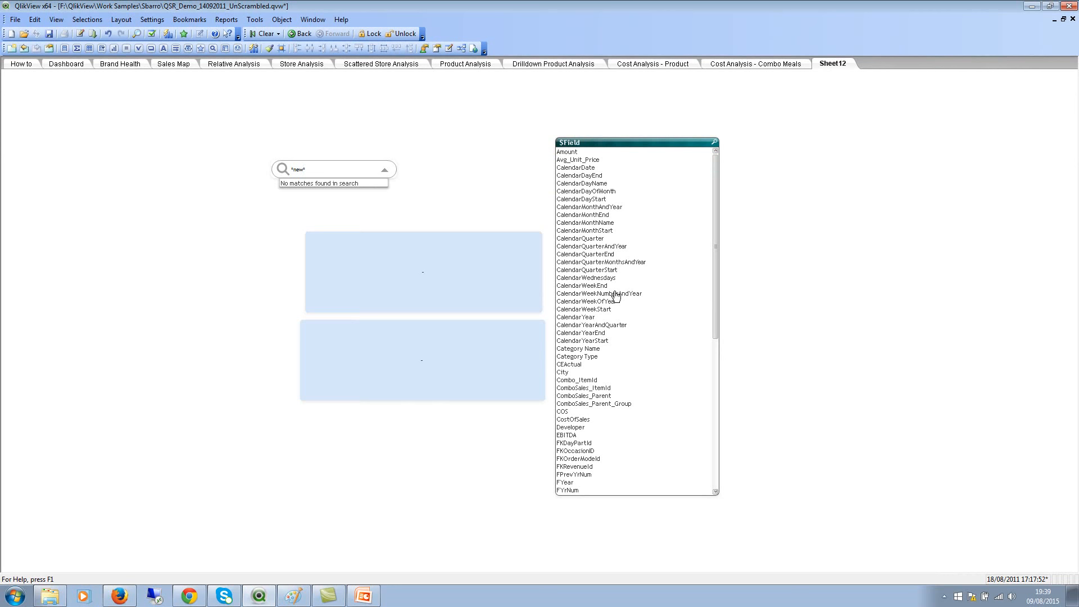
pyautogui.click(479, 222)
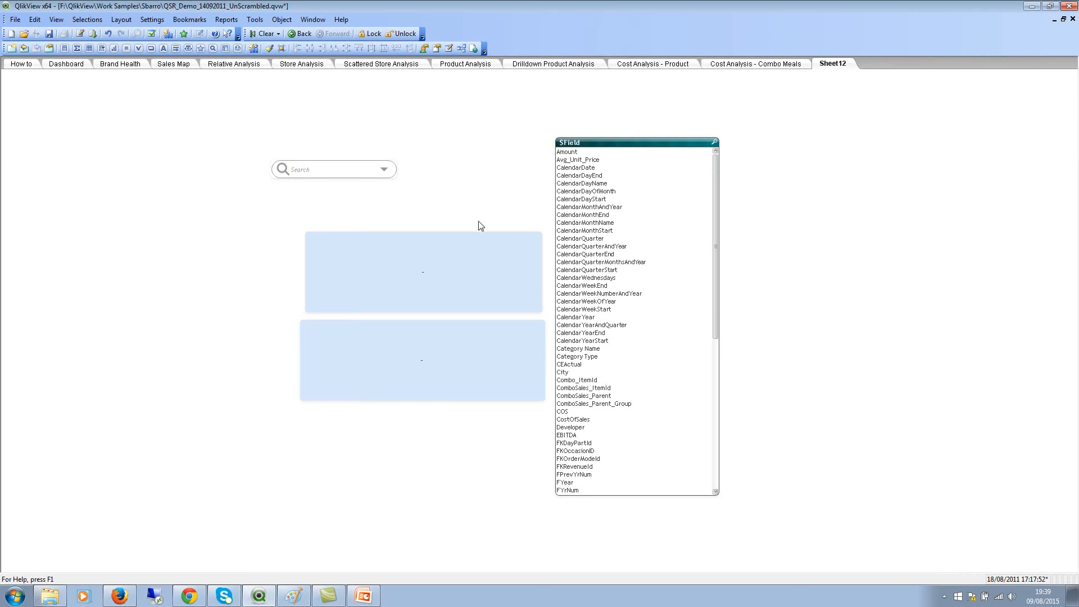
# Step: Select Developer, City, Category Name and Category Type together in the $Field list box
pyautogui.click(588, 428)
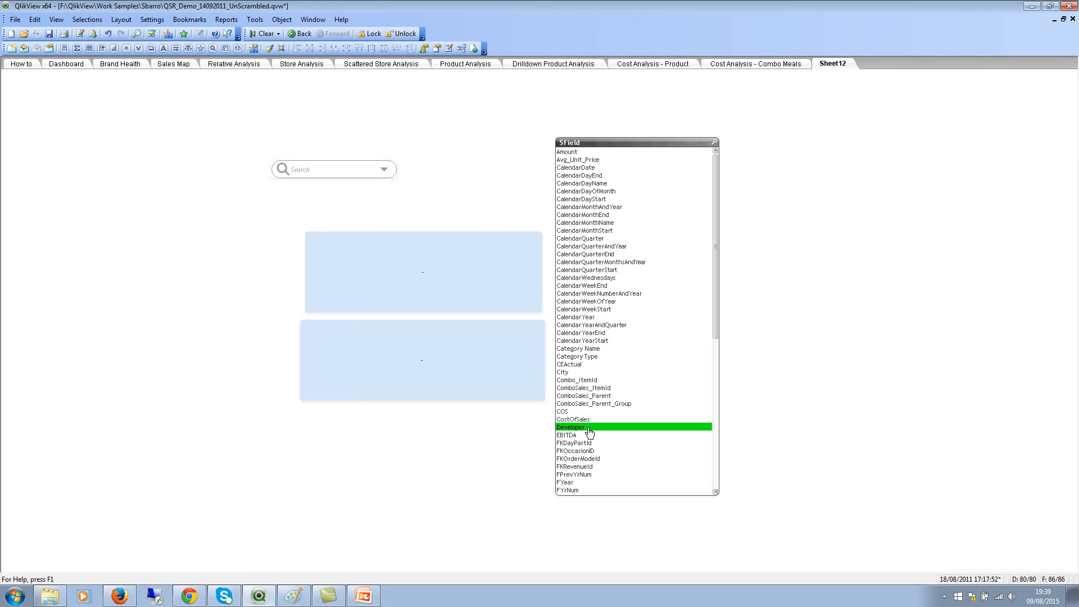
pyautogui.keyDown('ctrl'); pyautogui.click(587, 372); pyautogui.keyUp('ctrl')
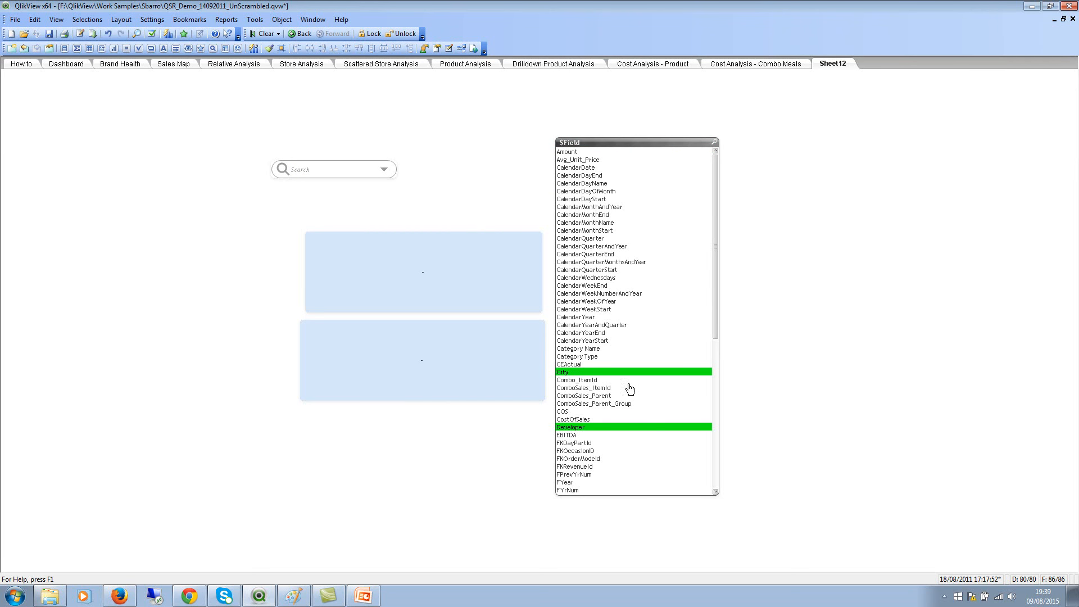
pyautogui.keyDown('ctrl'); pyautogui.click(598, 351); pyautogui.keyUp('ctrl')
pyautogui.keyDown('ctrl'); pyautogui.click(591, 357); pyautogui.keyUp('ctrl')
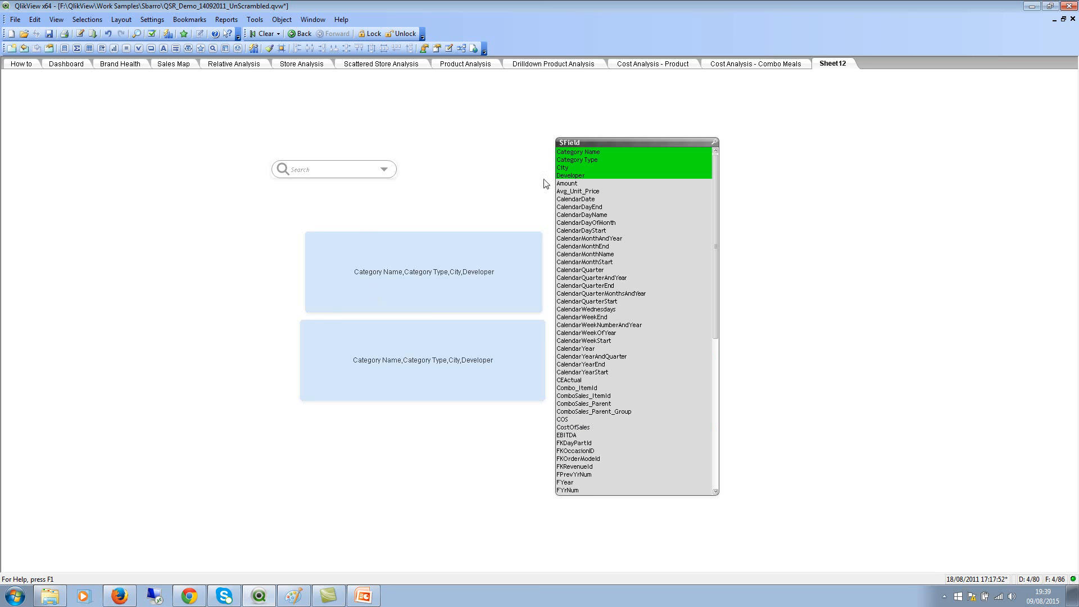
# Step: Search for *New* in the search object, reduce the term to ** and collapse the Category Type results
pyautogui.click(318, 167)
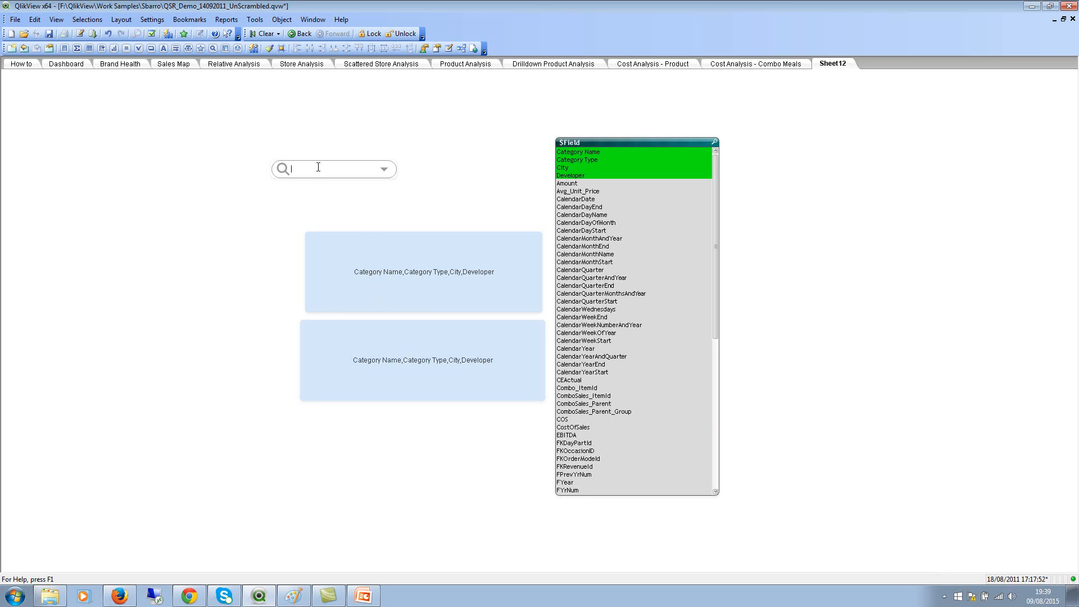
pyautogui.write('*New')
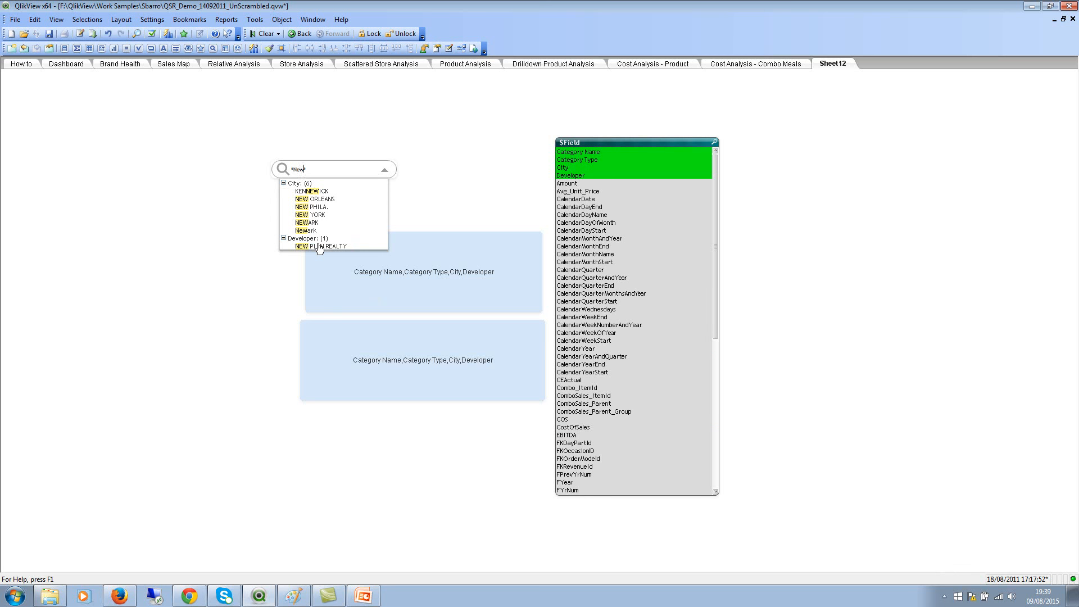
pyautogui.press('BackSpace')
pyautogui.press('BackSpace')
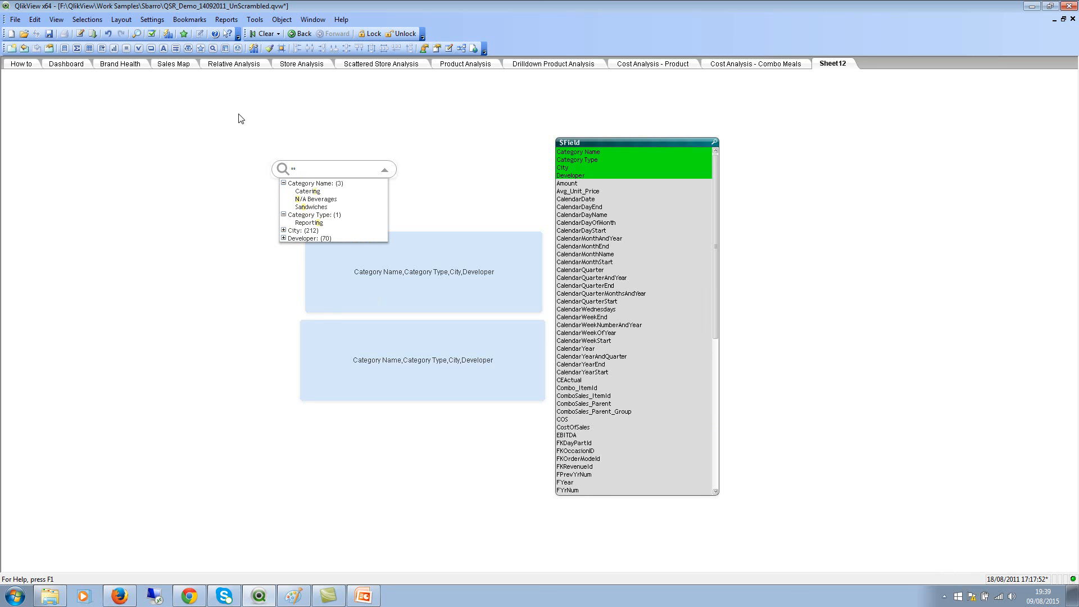
pyautogui.press('BackSpace')
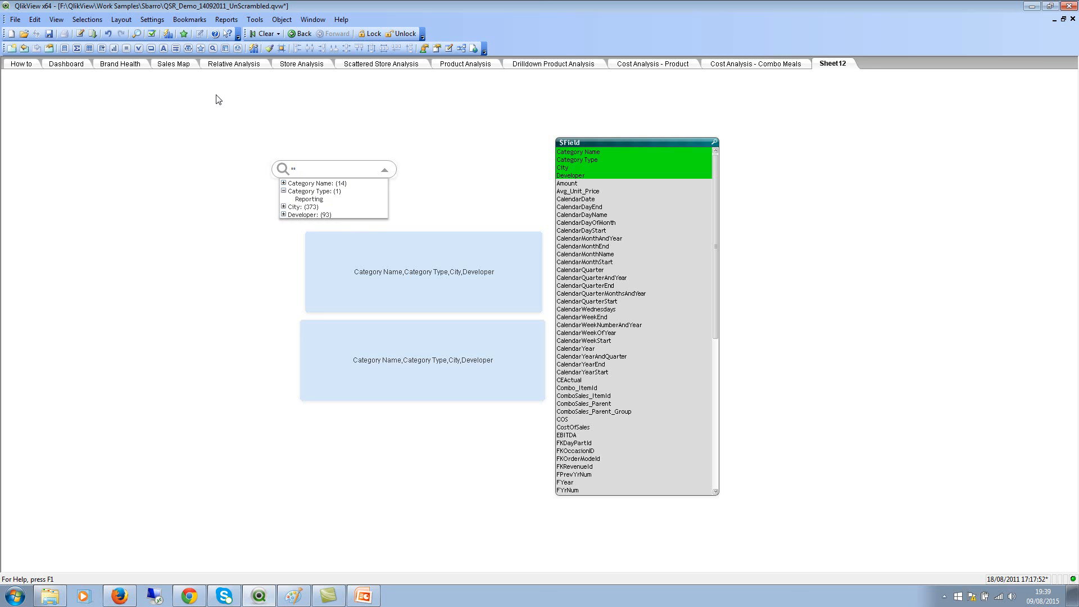
pyautogui.click(284, 191)
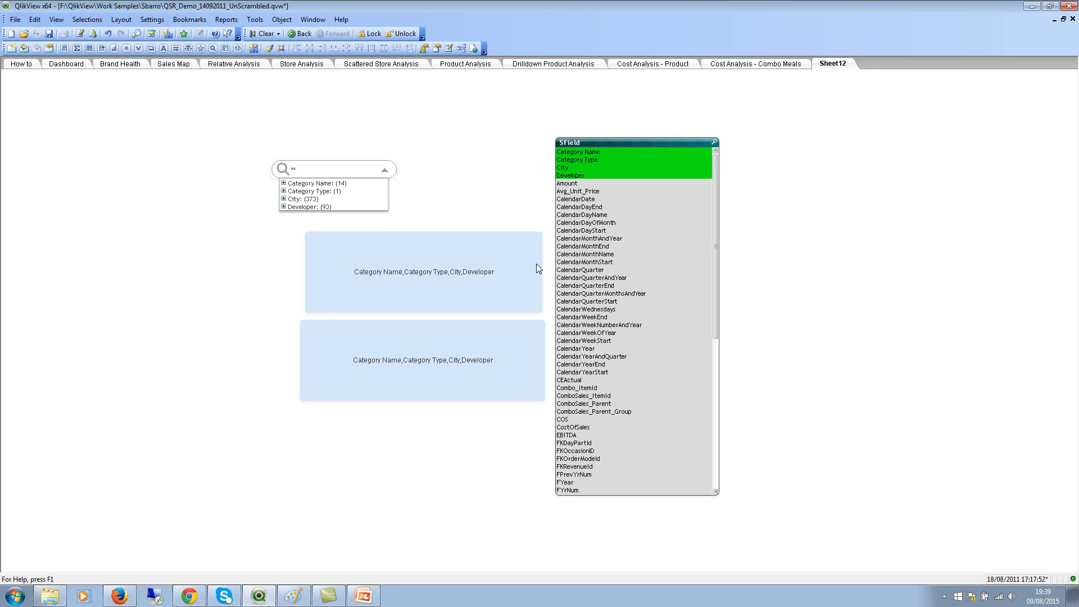
pyautogui.click(484, 180)
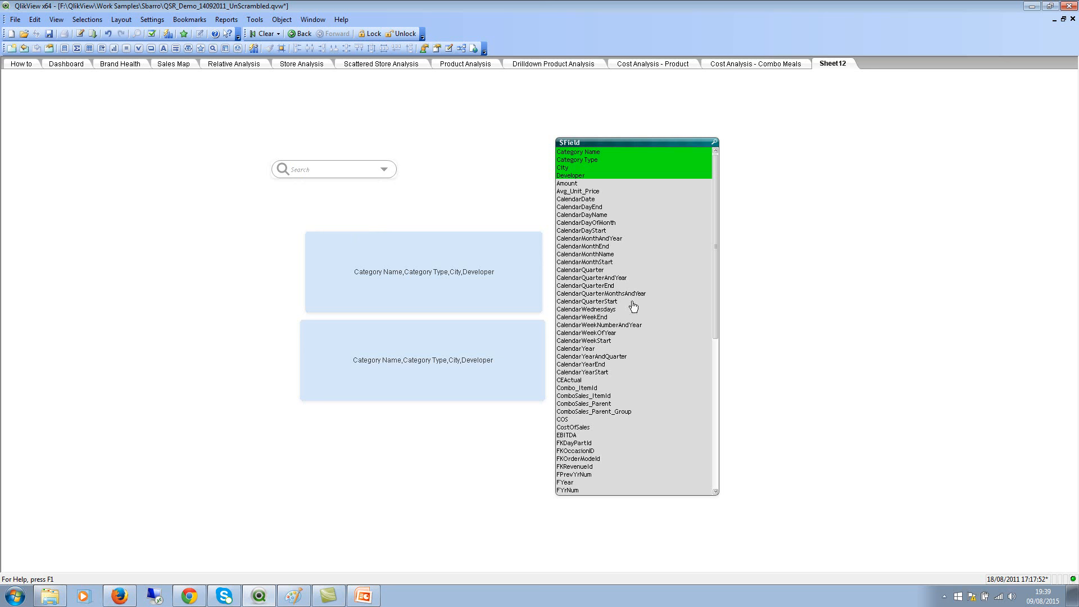
# Step: Add EBITDA, FKOrderModeId, FYear and FYrNum to the selected values in the $Field list box
pyautogui.keyDown('ctrl'); pyautogui.click(602, 435); pyautogui.keyUp('ctrl')
pyautogui.keyDown('ctrl'); pyautogui.click(598, 459); pyautogui.keyUp('ctrl')
pyautogui.keyDown('ctrl'); pyautogui.click(586, 483); pyautogui.keyUp('ctrl')
pyautogui.keyDown('ctrl'); pyautogui.click(584, 491); pyautogui.keyUp('ctrl')
# Step: Test the search object on the extended field selection with *New* and with **, and close the results
pyautogui.click(315, 171)
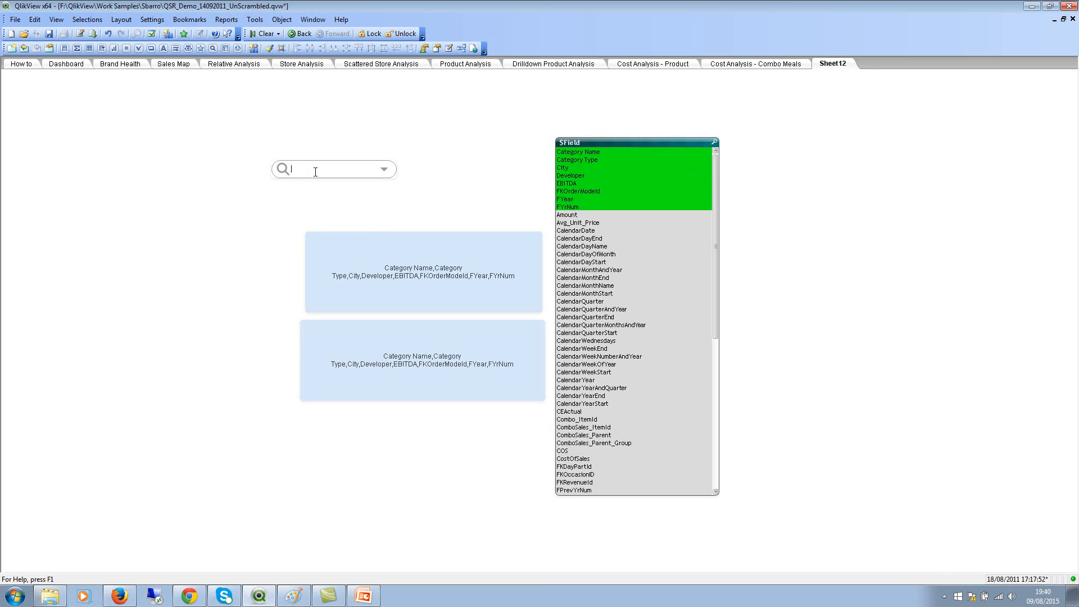
pyautogui.write('*New*')
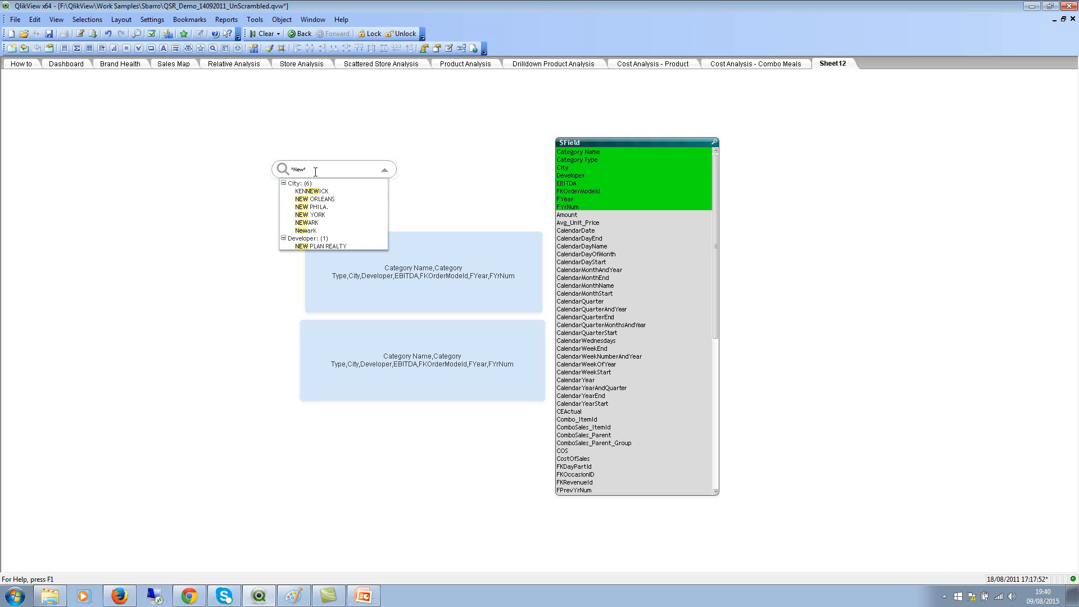
pyautogui.press('BackSpace')
pyautogui.press('BackSpace')
pyautogui.press('BackSpace')
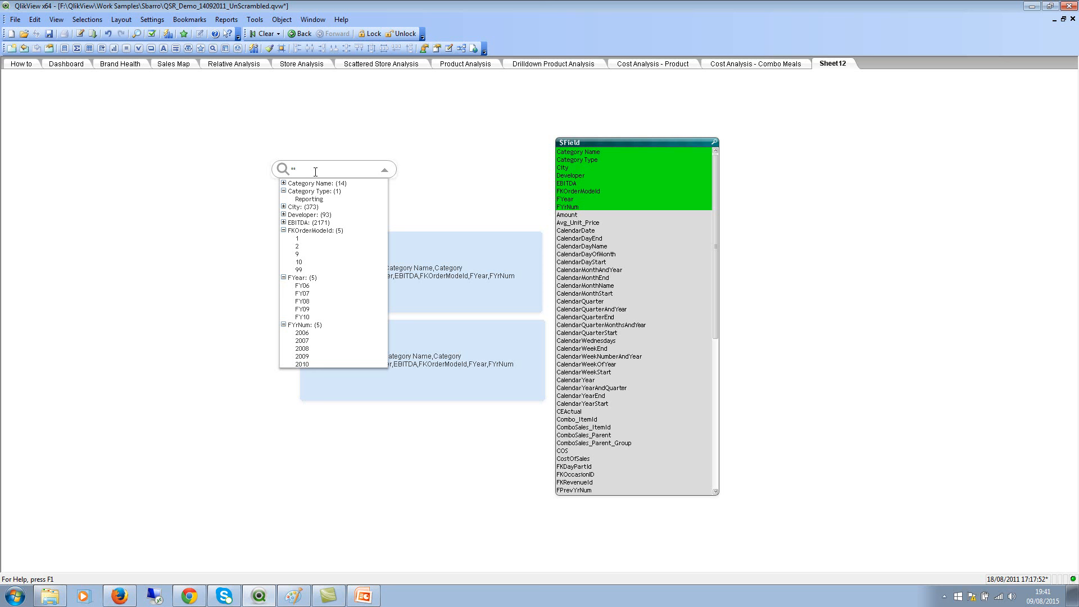
pyautogui.click(347, 139)
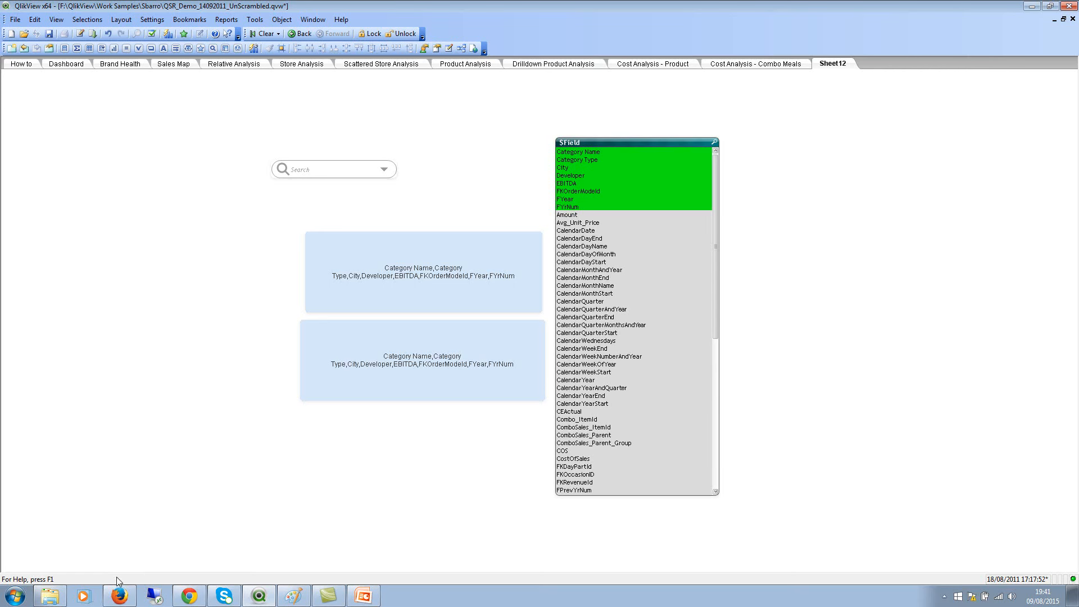
# Step: Switch to qlikshare.com in Firefox, open the QQotD (Qlik Quiz) page and examine question QQotD 213 and the quiz archive
pyautogui.rightClick(122, 599)
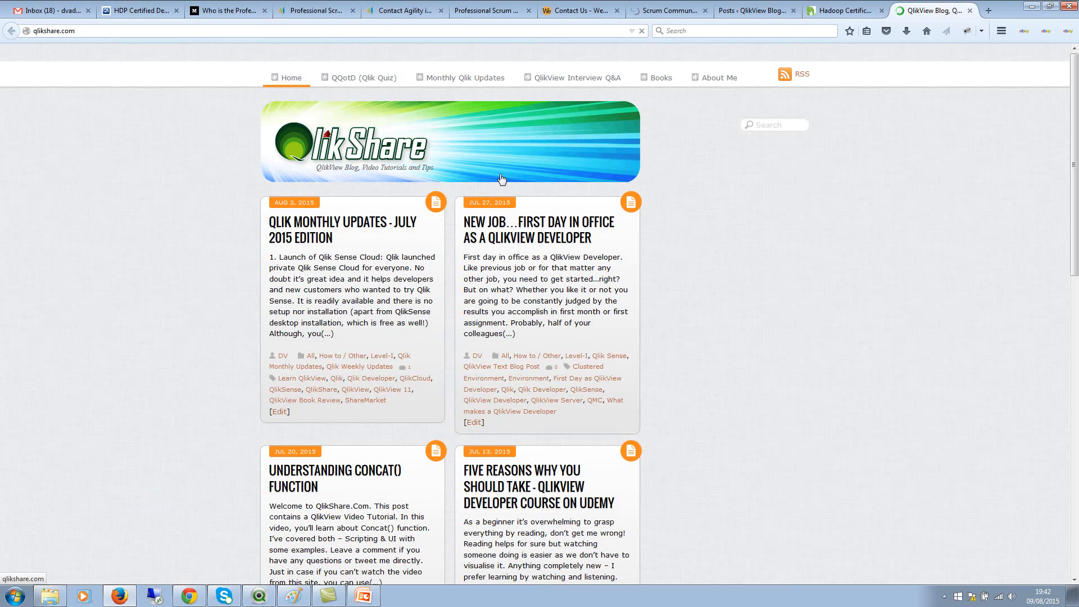
pyautogui.click(344, 79)
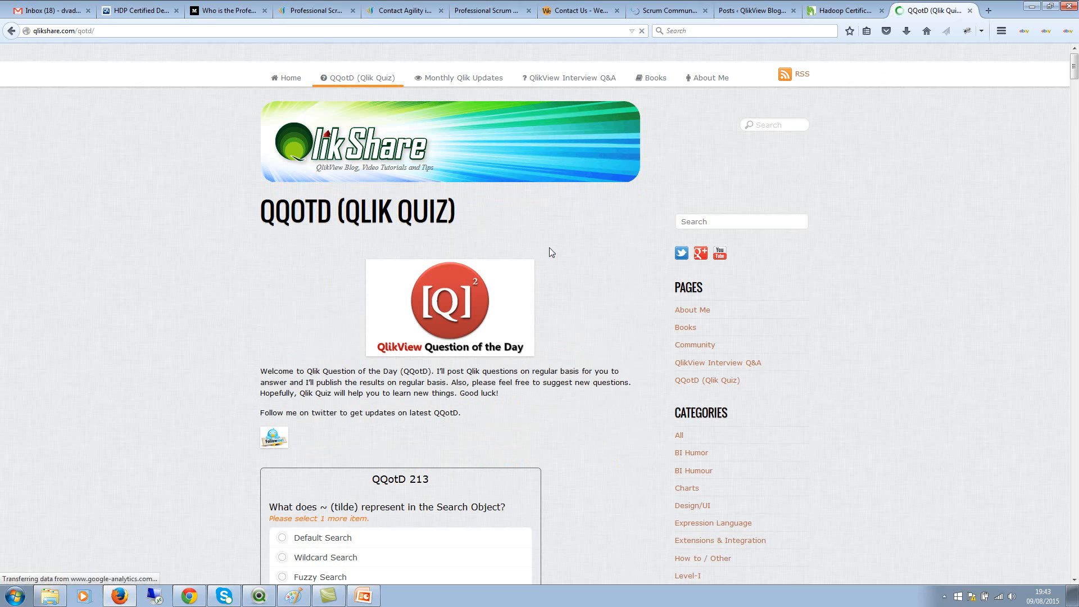
pyautogui.scroll(-2, 551, 244)
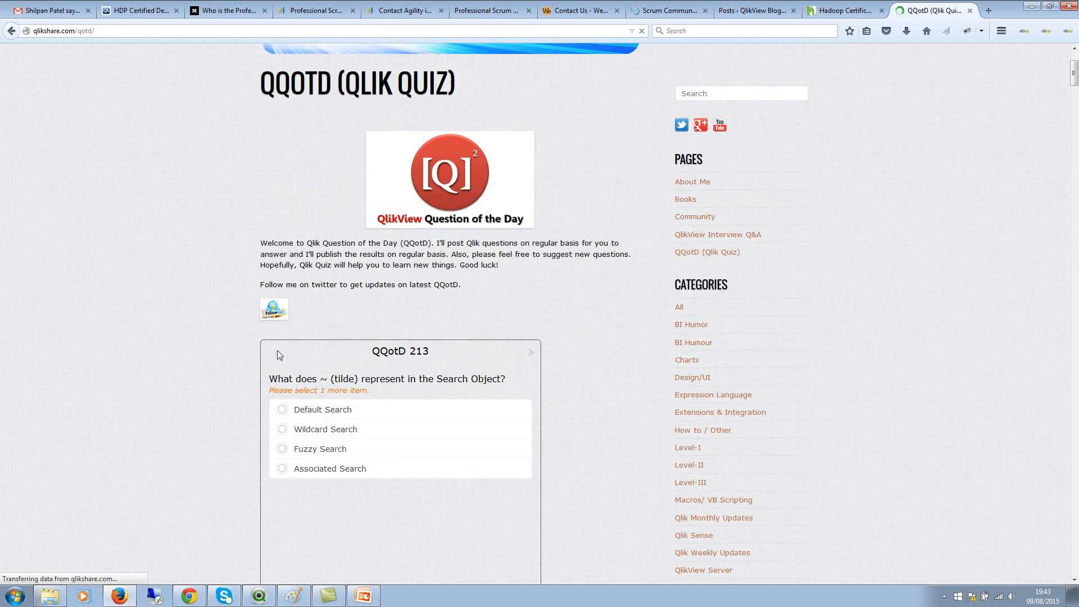
pyautogui.scroll(-4, 366, 385)
pyautogui.scroll(-4, 366, 385)
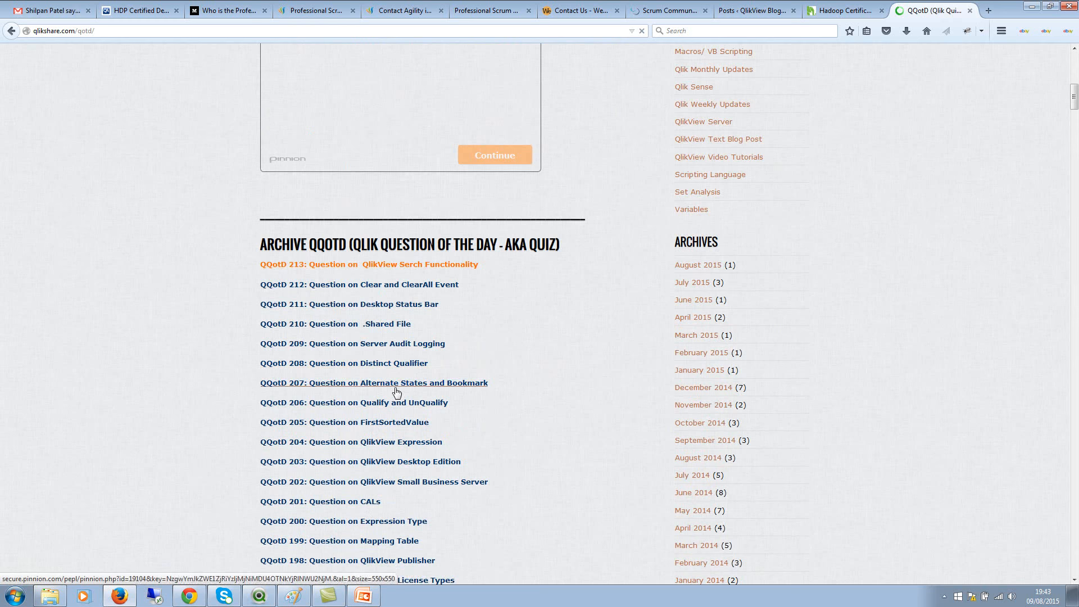
pyautogui.scroll(6, 460, 366)
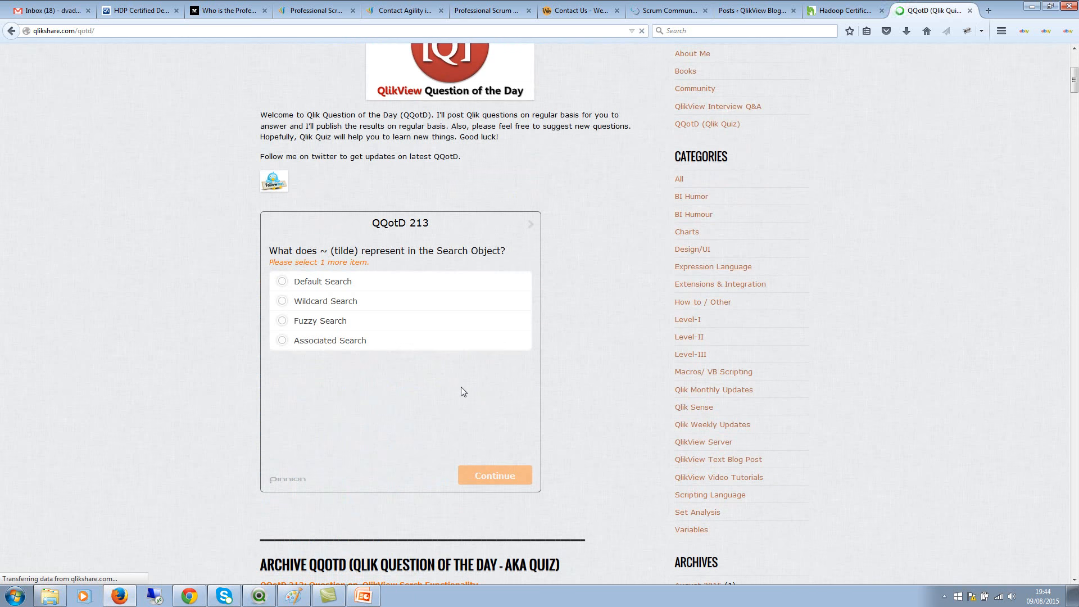